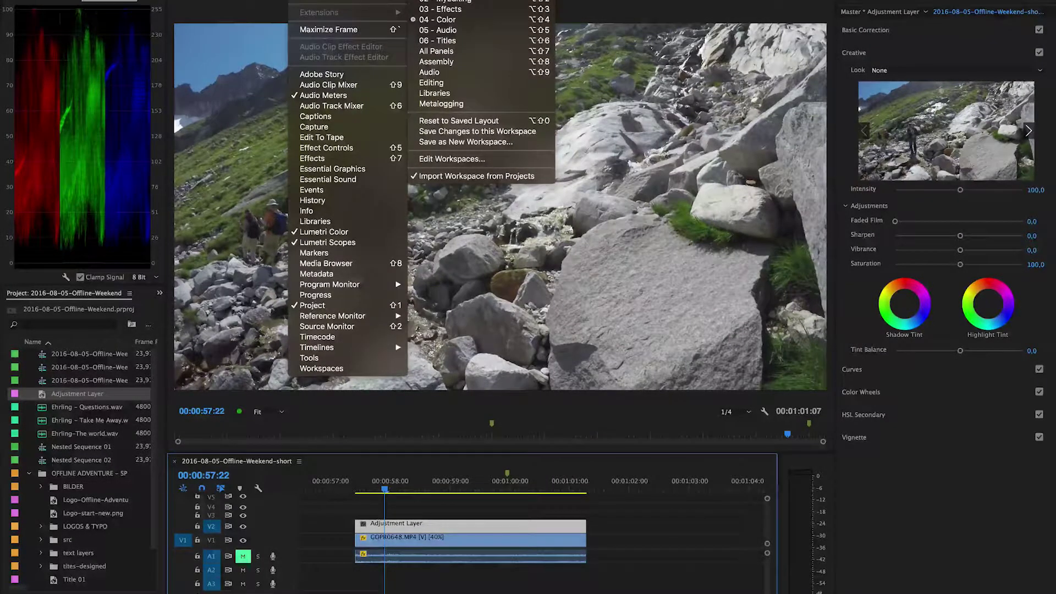
left_click(330, 61)
left_click(330, 61)
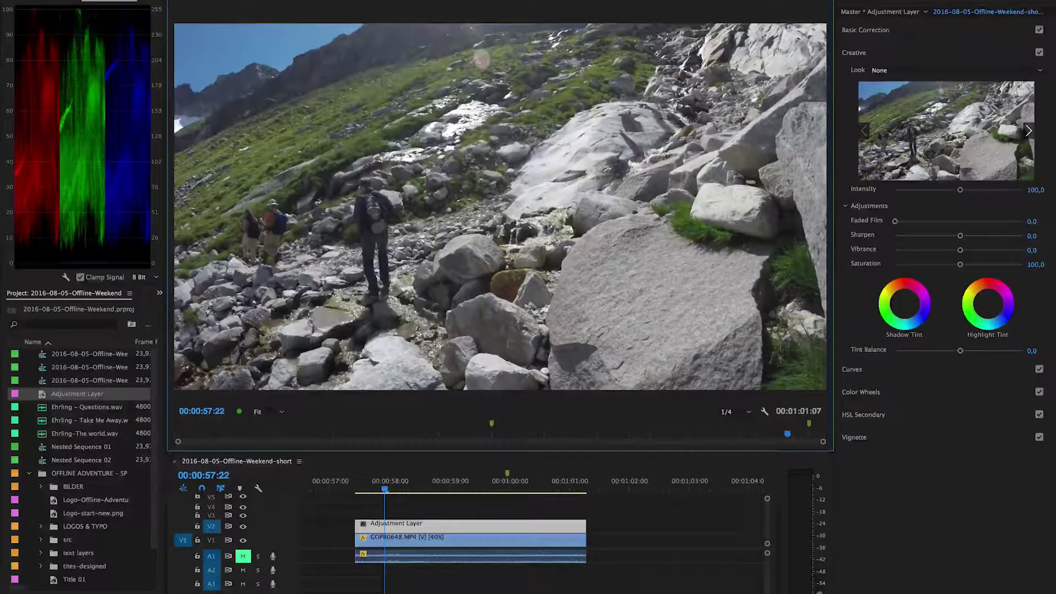
left_click(313, 1)
mouse_move(335, 1)
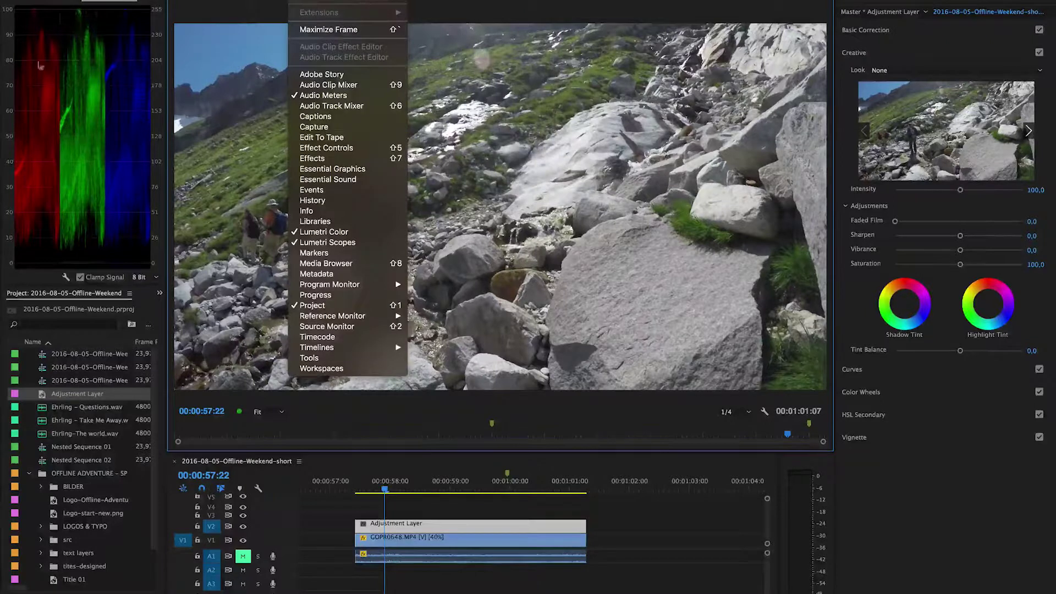
left_click(563, 190)
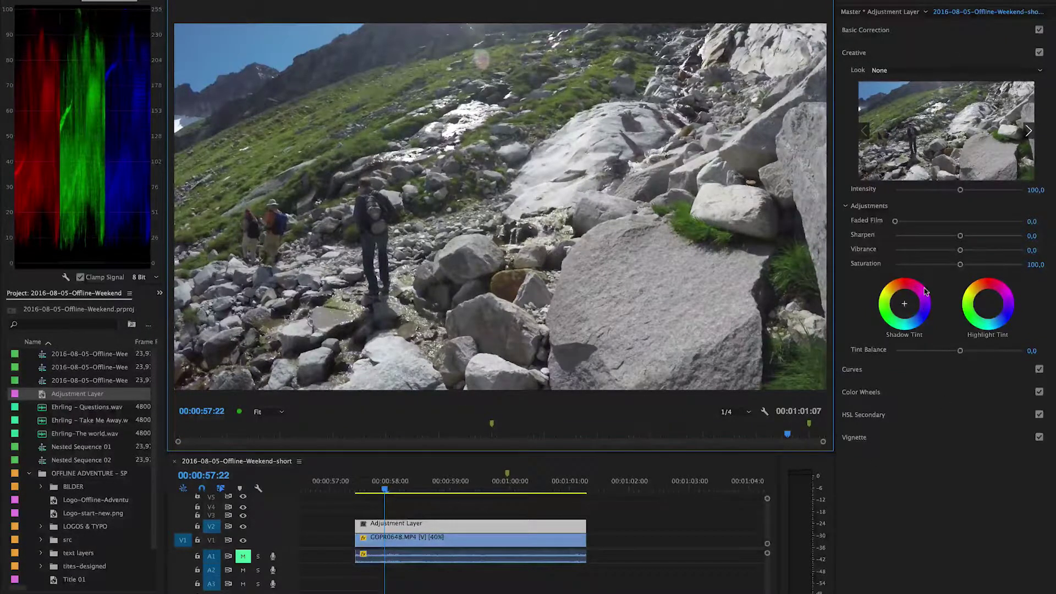
Duplicate the adjustment layer above the clip onto track V3, directly over the original on V2.
left_click(614, 547)
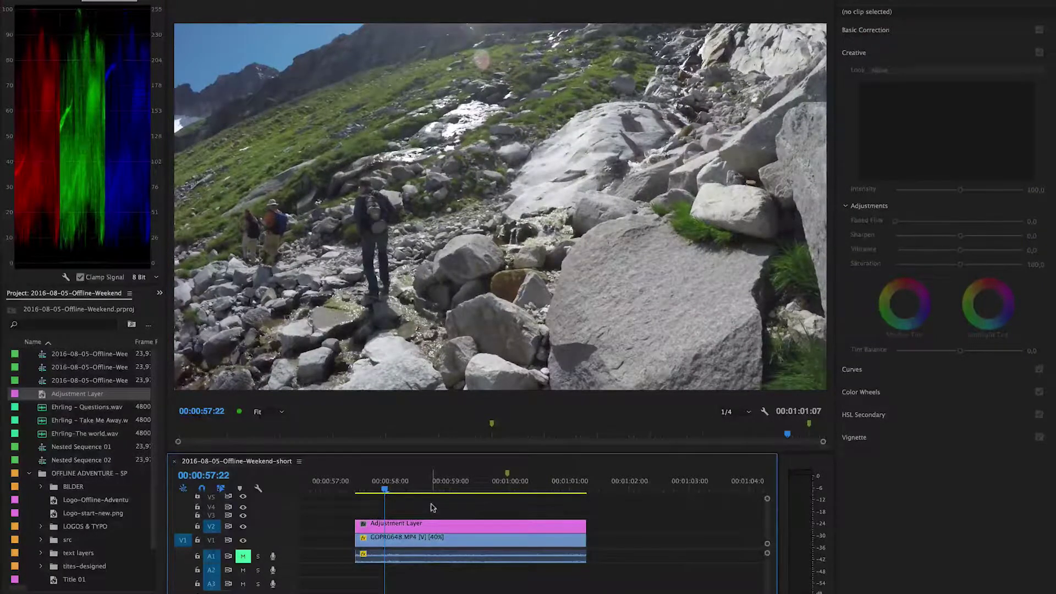
left_click(383, 523)
left_click(455, 516)
left_click(435, 526)
left_click_drag(435, 526, 434, 516)
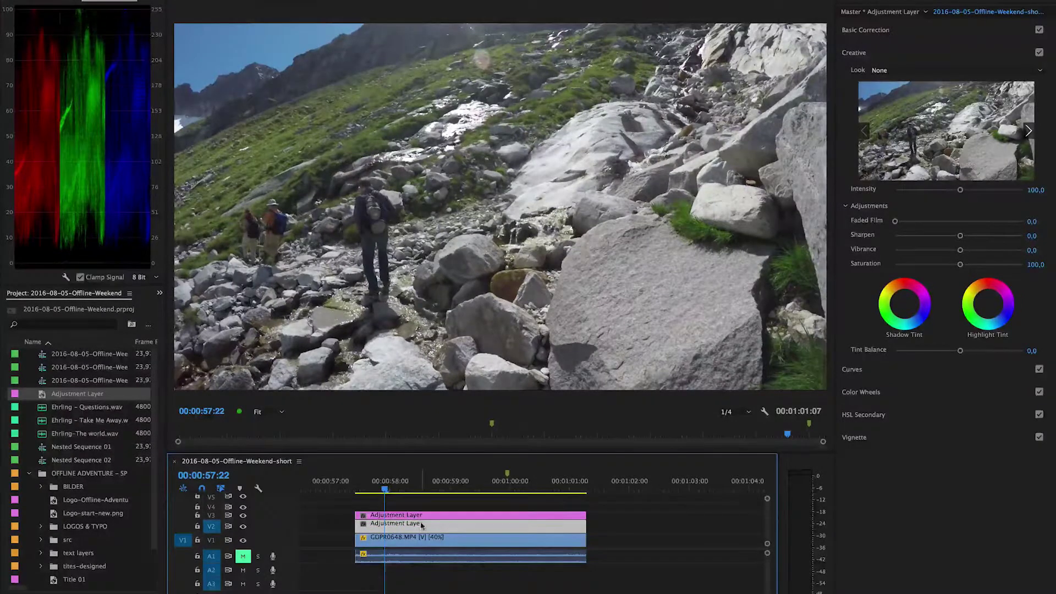
left_click(401, 516)
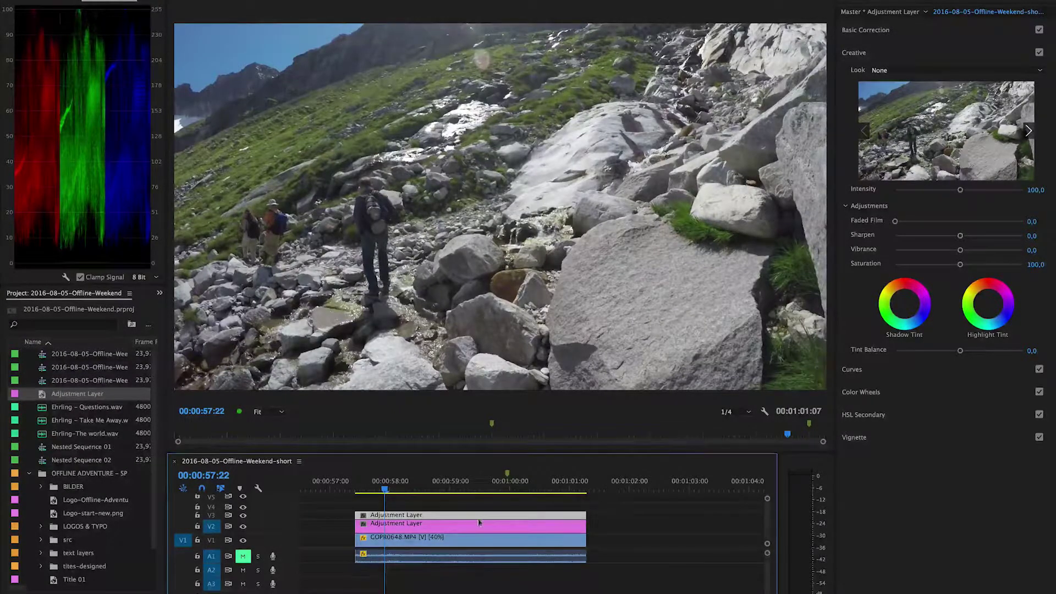
Apply the automatic tone correction to the lower adjustment layer on V2.
left_click(456, 524)
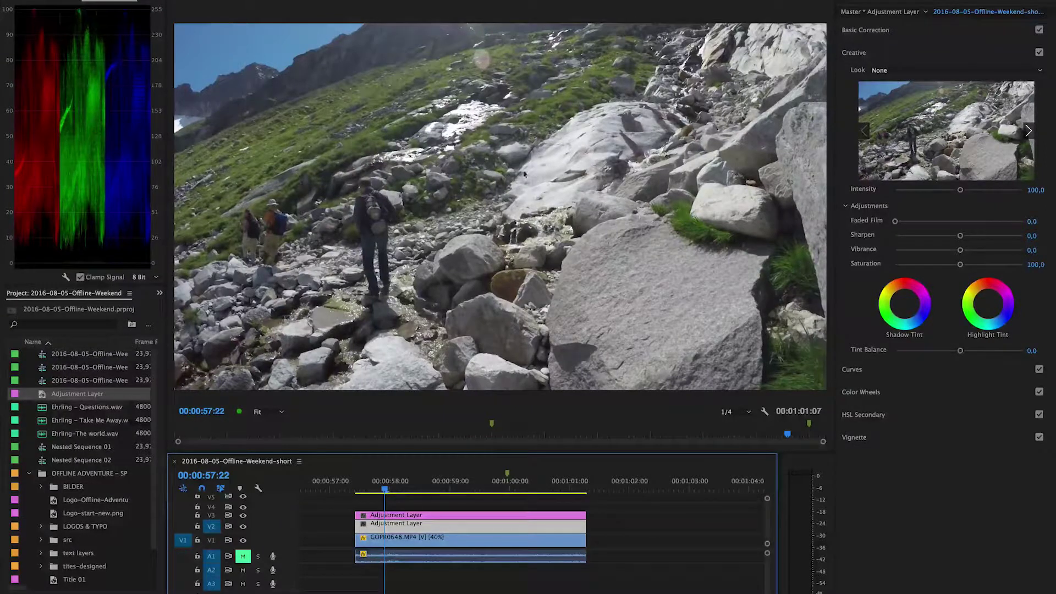
left_click(894, 31)
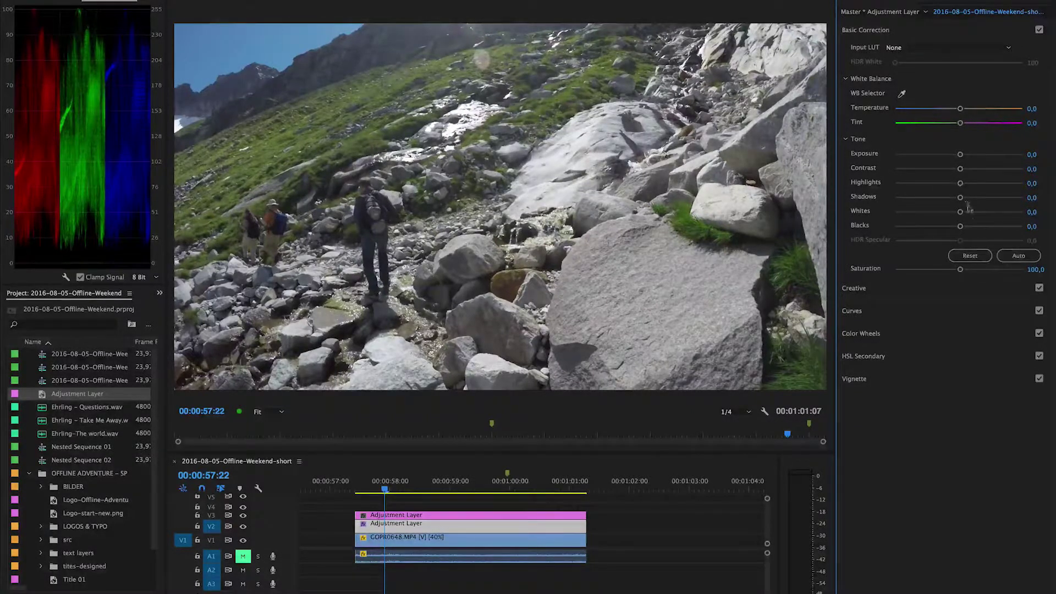
left_click(1020, 259)
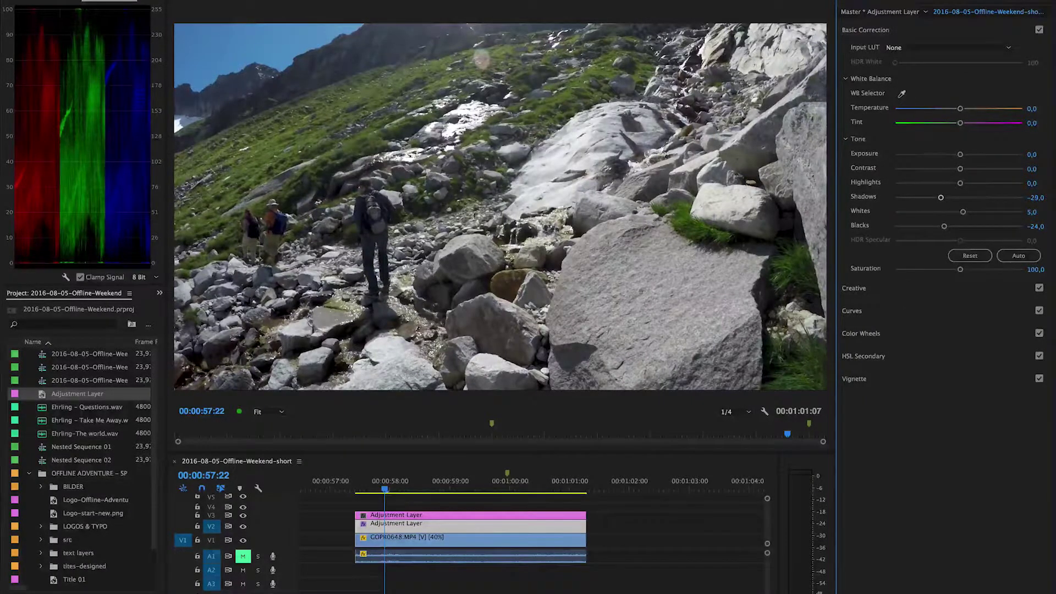
Fine-tune the lower layer's basic correction with shadows at -4.8, exposure at 0.4 and saturation at 110.8.
mouse_move(941, 197)
left_mouse_down()
mouse_move(968, 199)
mouse_move(956, 199)
left_mouse_up()
left_click_drag(960, 156, 963, 157)
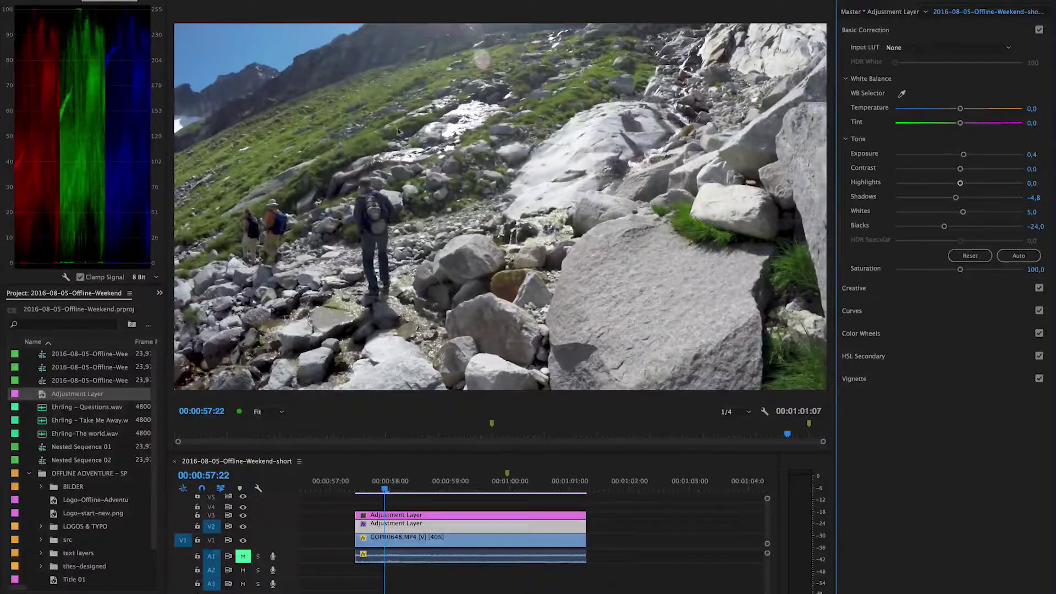
mouse_move(961, 270)
left_mouse_down()
mouse_move(986, 269)
mouse_move(966, 270)
left_mouse_up()
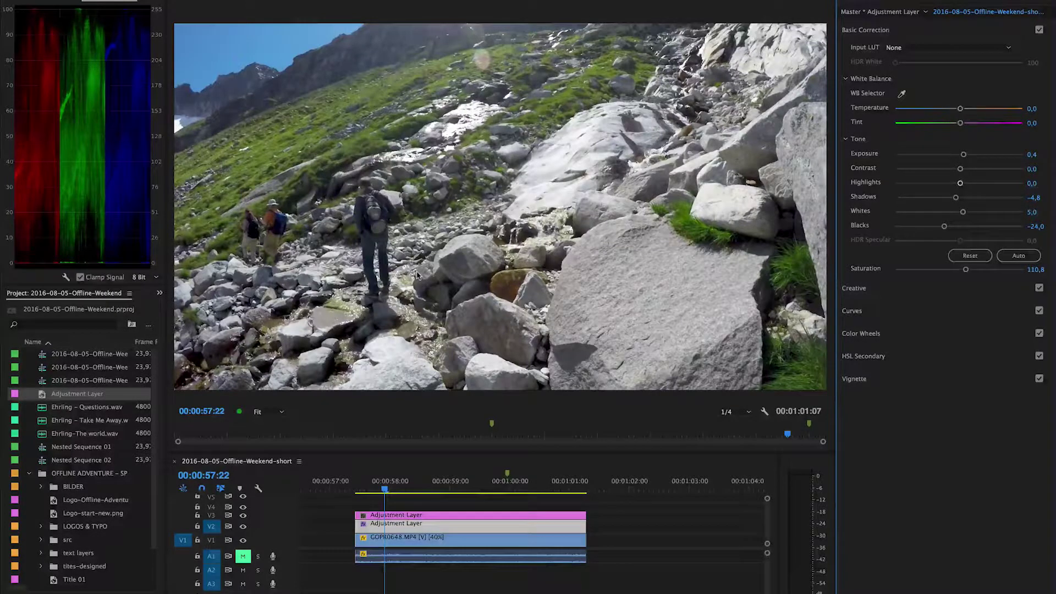
Preview the corrected clip and set the program monitor's playback resolution to Full.
key("space")
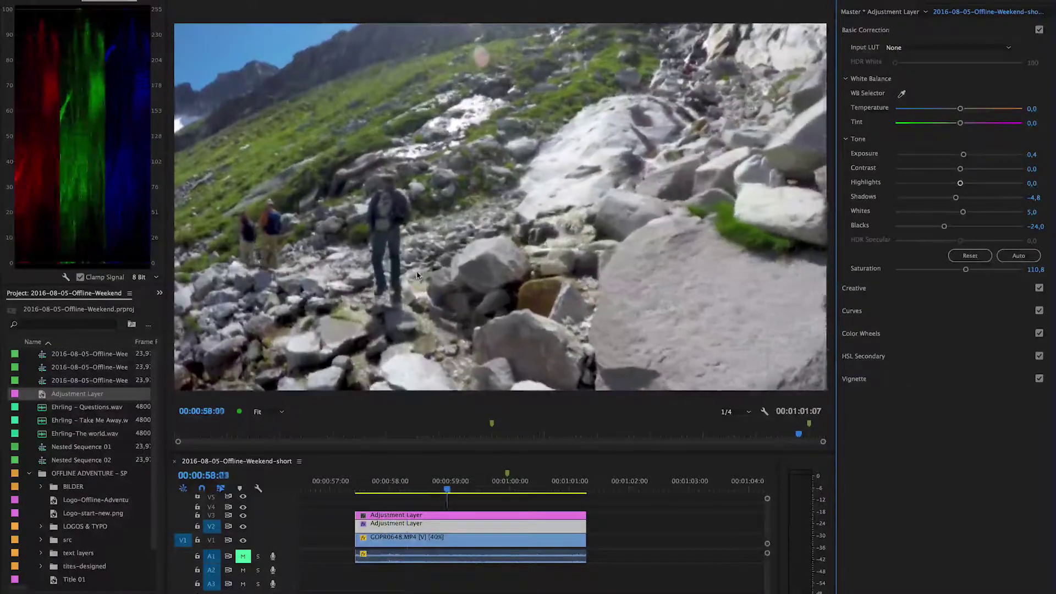
key("space")
left_click(736, 412)
left_click(742, 423)
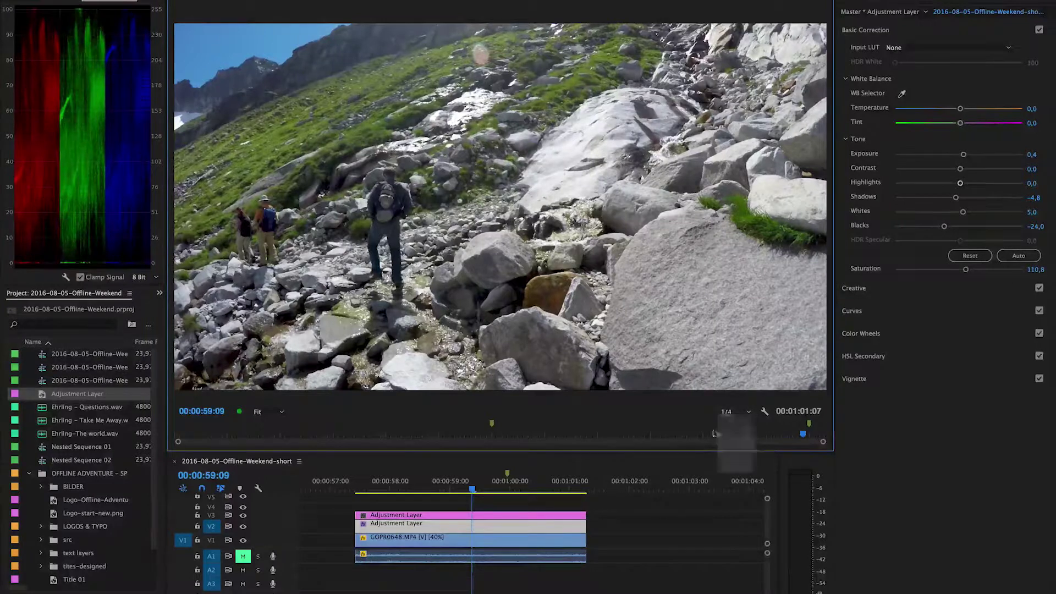
Play the corrected clip from about 00:00:58 to check the basic correction.
left_click(400, 481)
key("space")
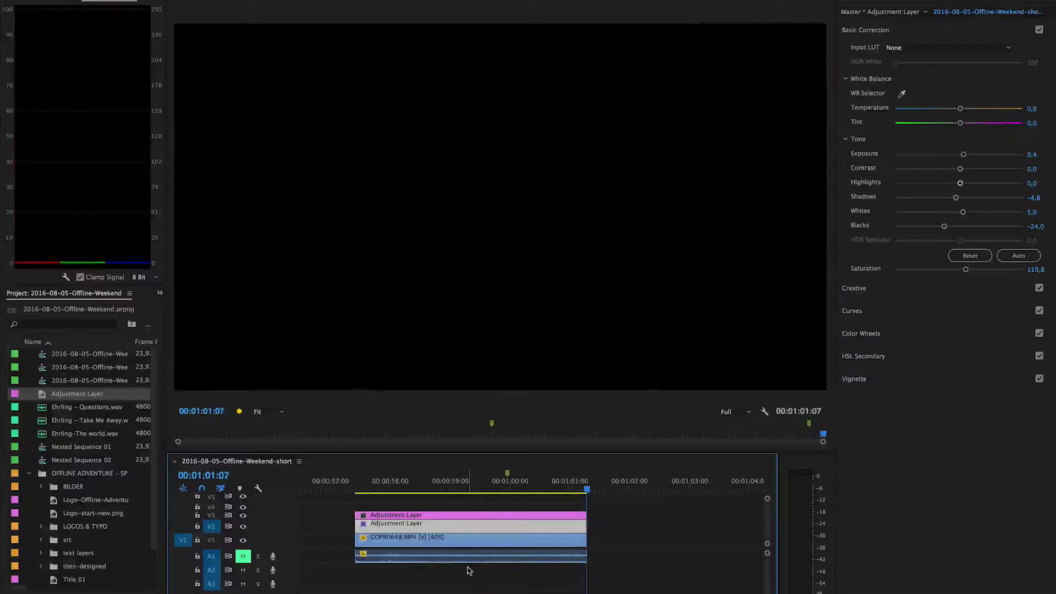
key("space")
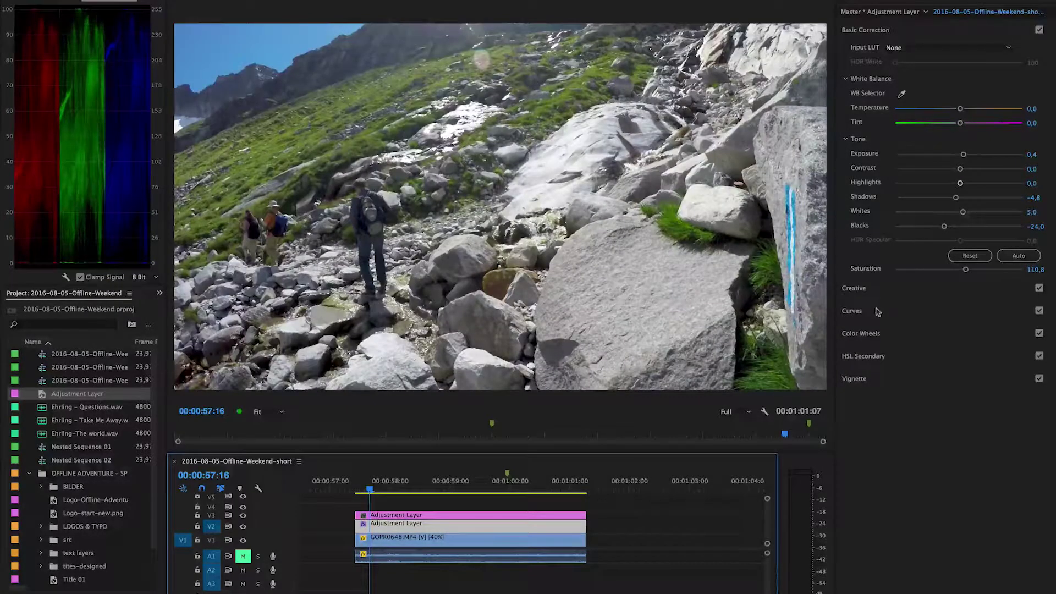
Try a control point in the darker part of the lower layer's RGB curve, remove it and return to the basic correction.
left_click(878, 313)
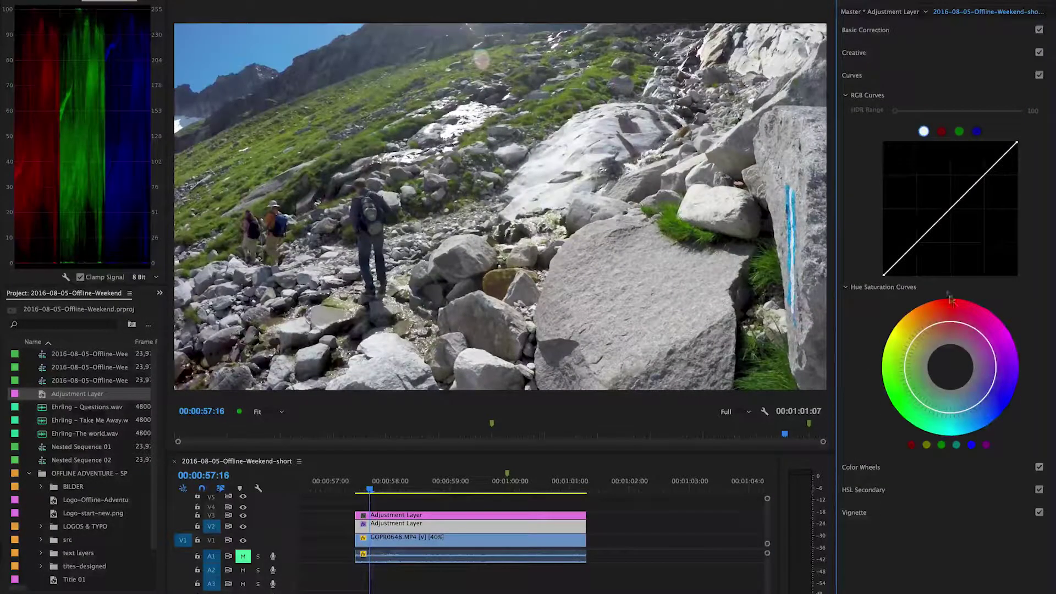
left_click(918, 242)
mouse_move(918, 242)
left_mouse_down()
mouse_move(924, 248)
mouse_move(919, 241)
left_mouse_up()
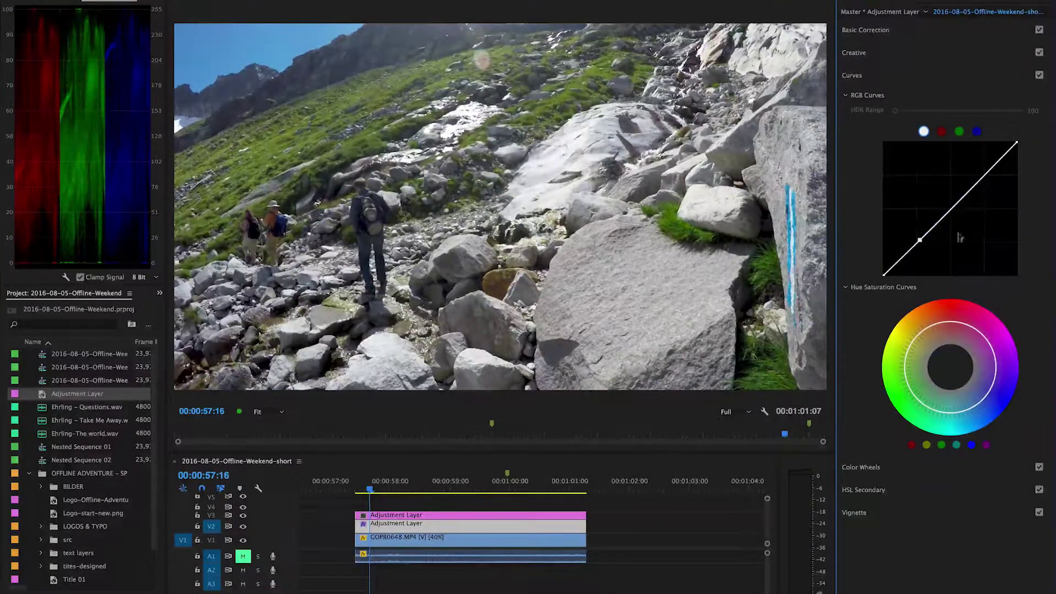
left_click(920, 241, "super")
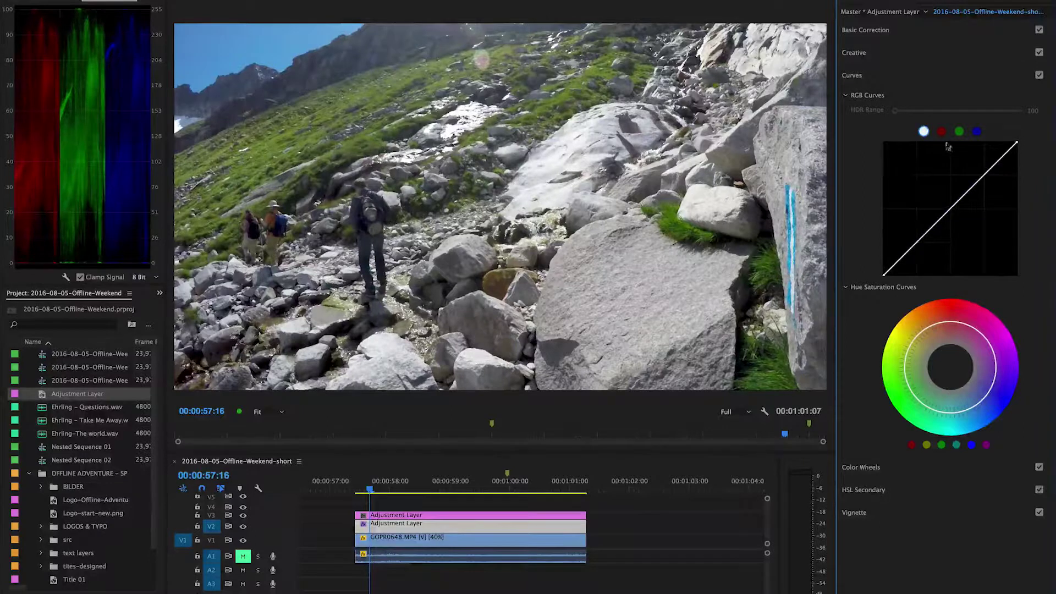
left_click(878, 53)
left_click(877, 30)
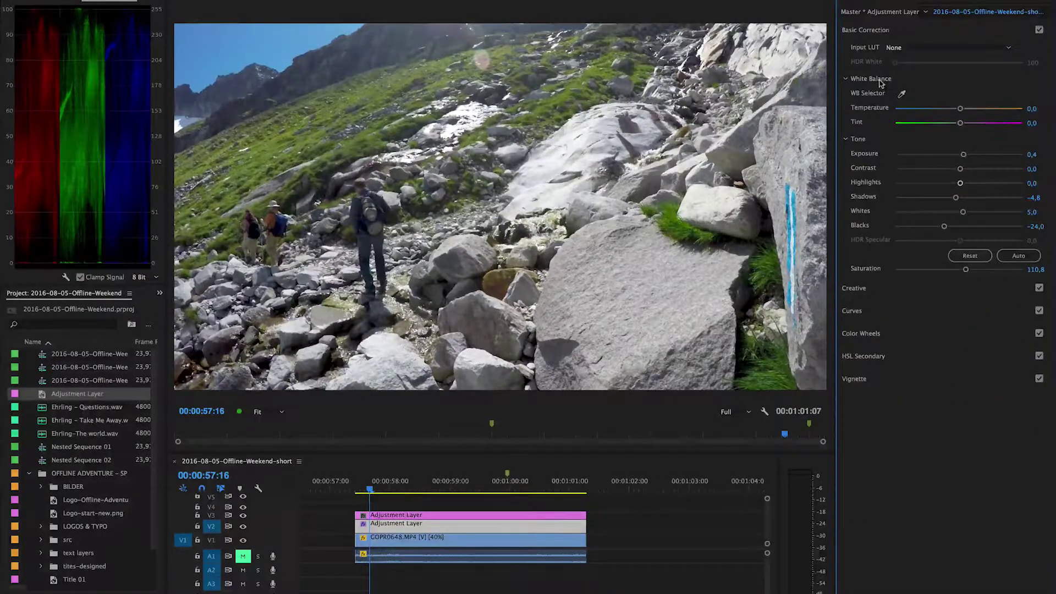
Try a darkening vignette on the upper adjustment layer on V3 and reset its amount.
left_click(406, 510)
left_click(414, 517)
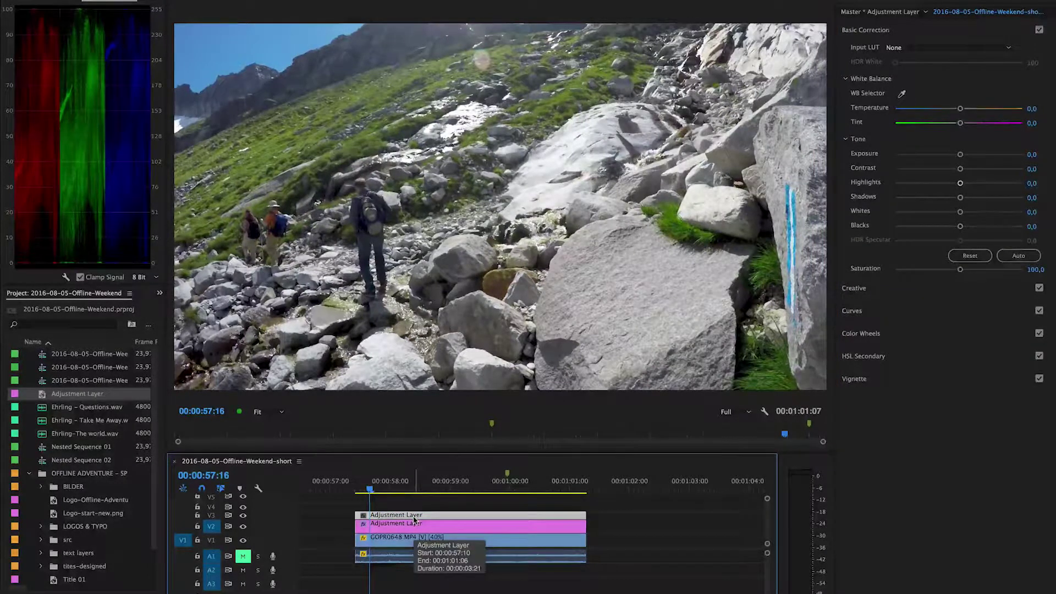
left_click(903, 377)
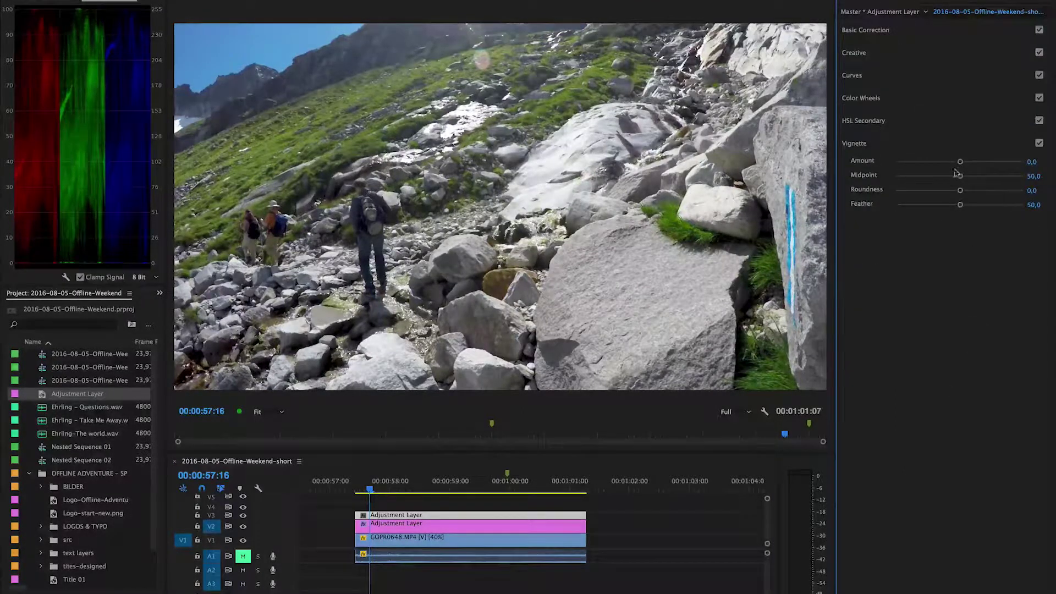
left_click_drag(959, 162, 935, 162)
double_click(935, 161)
Try tinting the upper layer's midtones slightly towards yellow and brightening them with the color wheels.
left_click(879, 125)
left_click(889, 99)
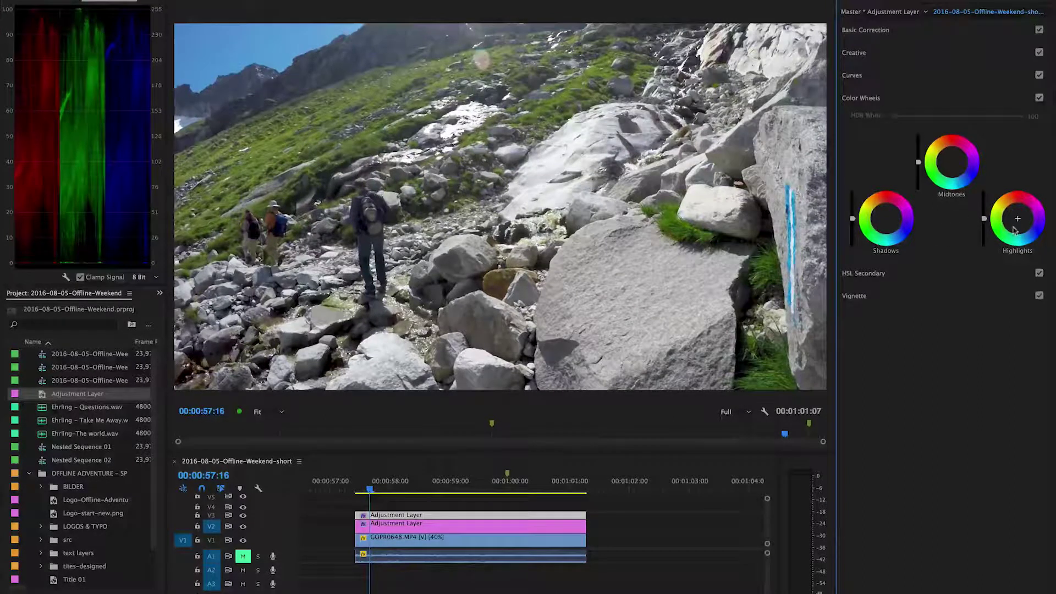
left_click_drag(952, 162, 918, 158)
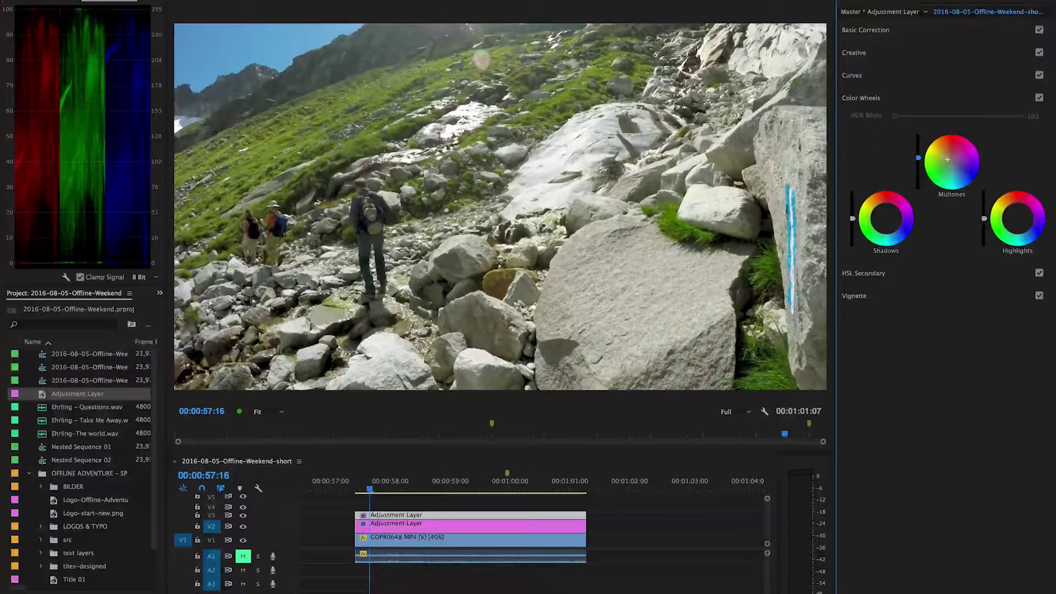
Examine the creative looks available for the upper adjustment layer.
left_click(933, 53)
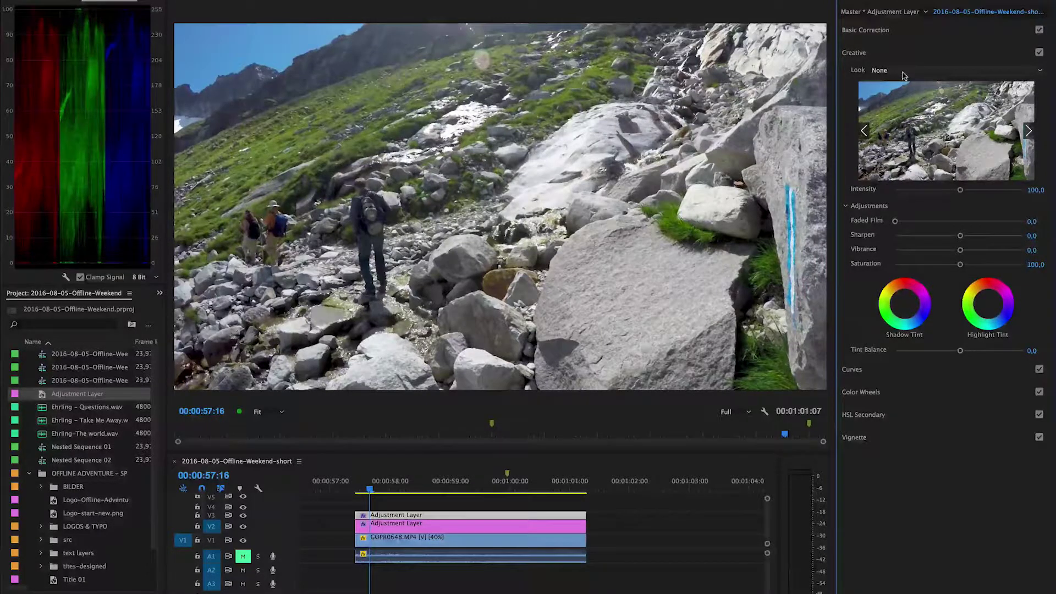
left_click(904, 71)
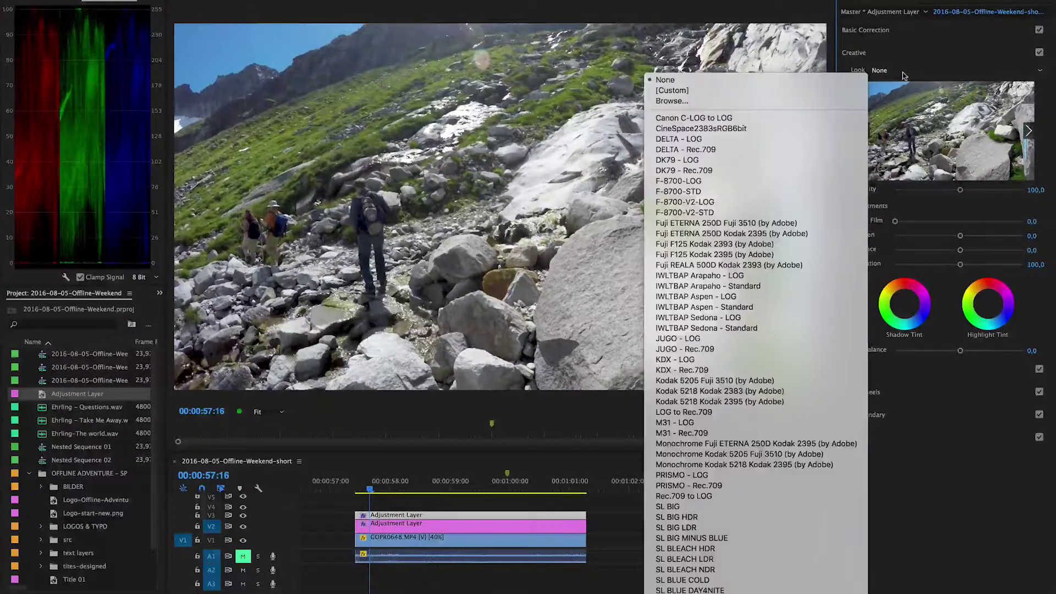
left_click(904, 74)
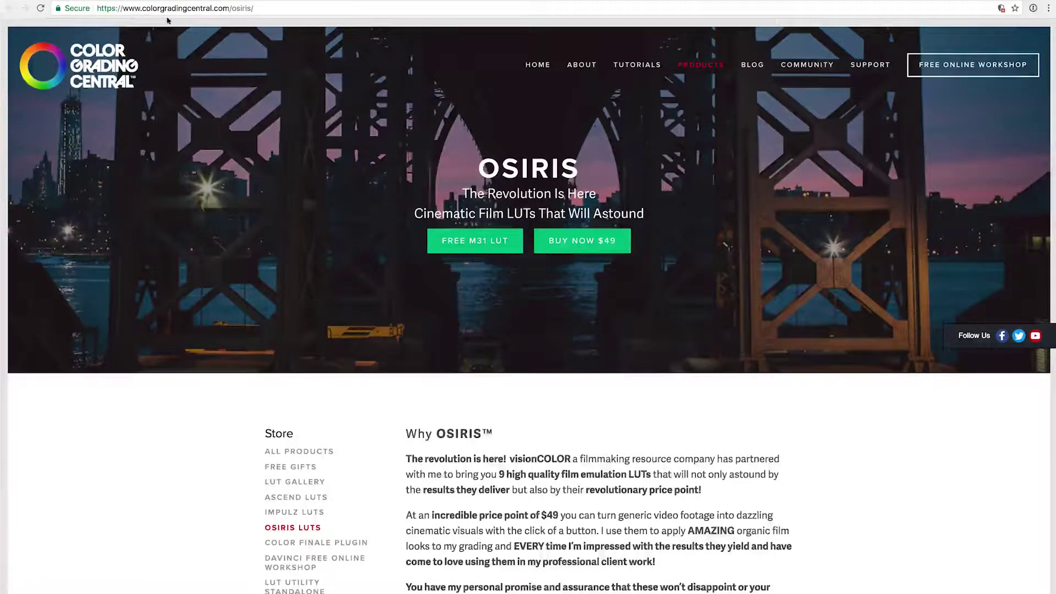
Look through the OSIRIS LUTs page on Color Grading Central, including the free M31 LUT, and switch back to Premiere Pro.
scroll(668, 433, "down", 3)
scroll(669, 433, "up", 3)
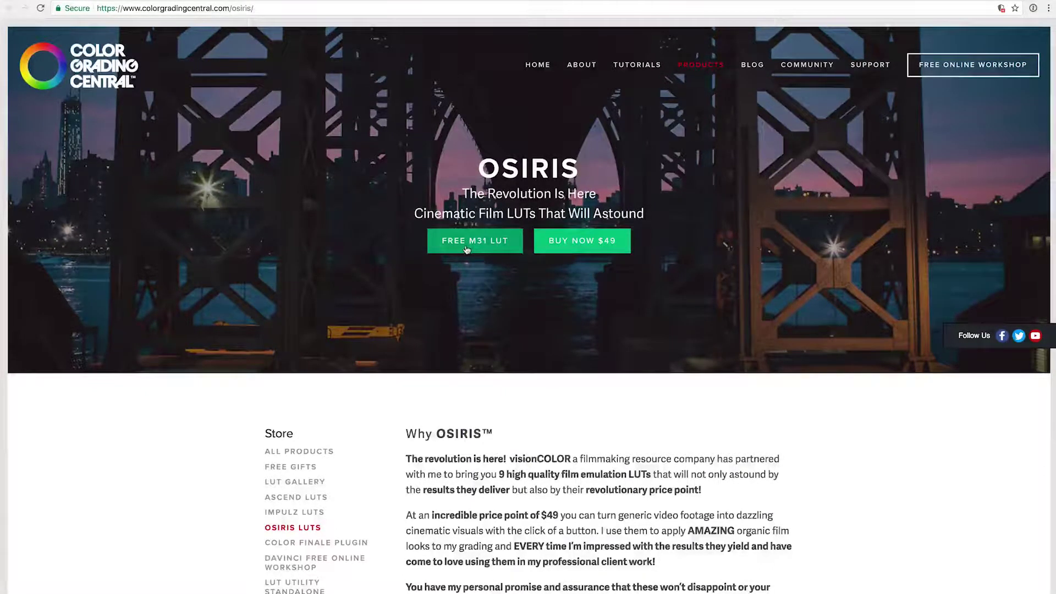
scroll(467, 249, "down", 2)
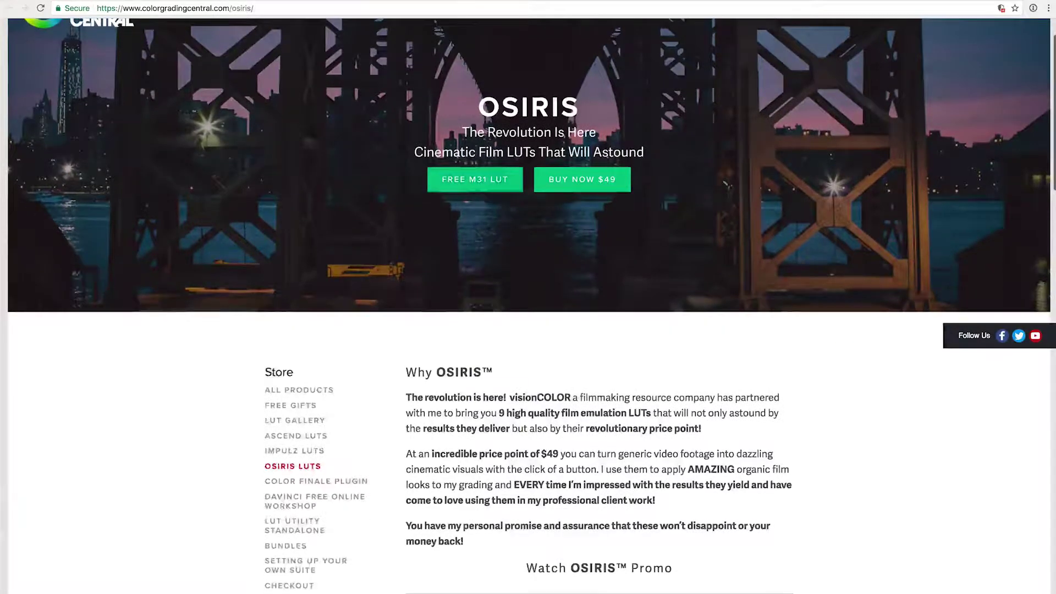
scroll(505, 203, "down", 3)
scroll(505, 203, "down", 7)
key("ctrl+Up")
left_click(505, 205)
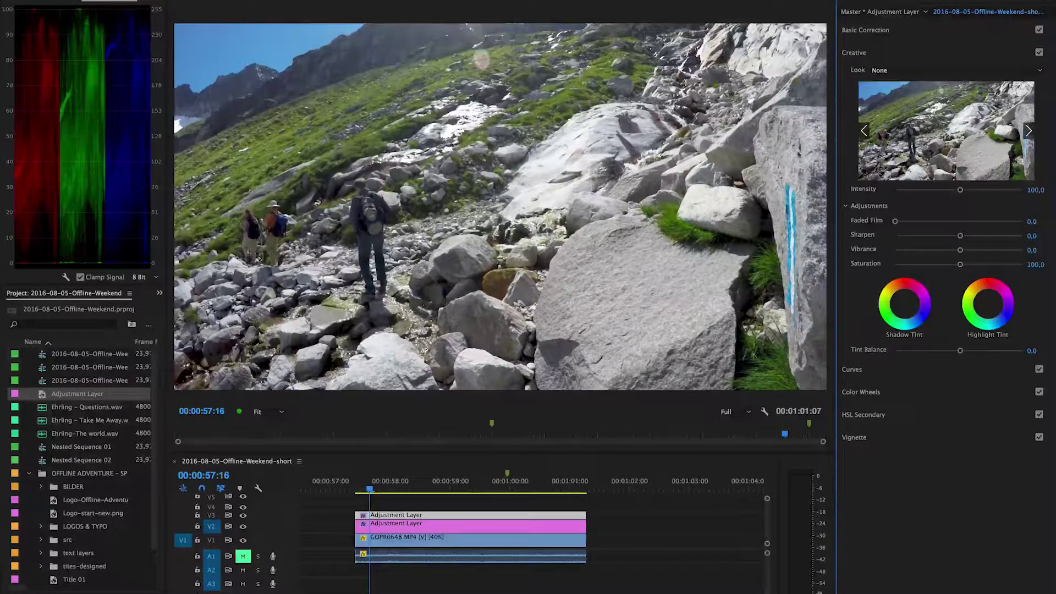
Apply the KDX - Rec.709 look to the upper adjustment layer and play back the graded clip.
left_click(893, 71)
left_click(912, 70)
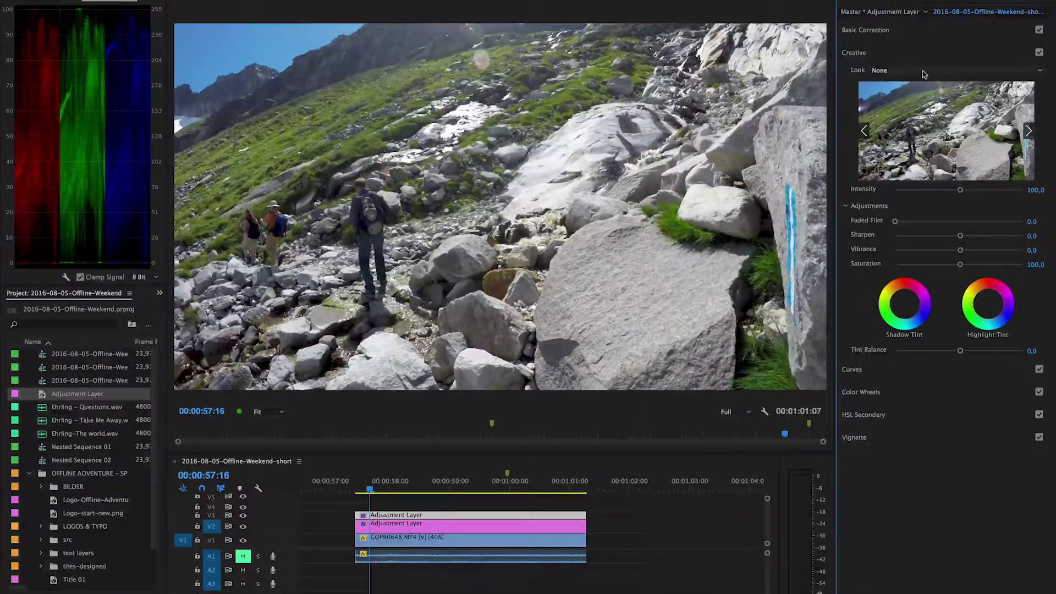
left_click(924, 74)
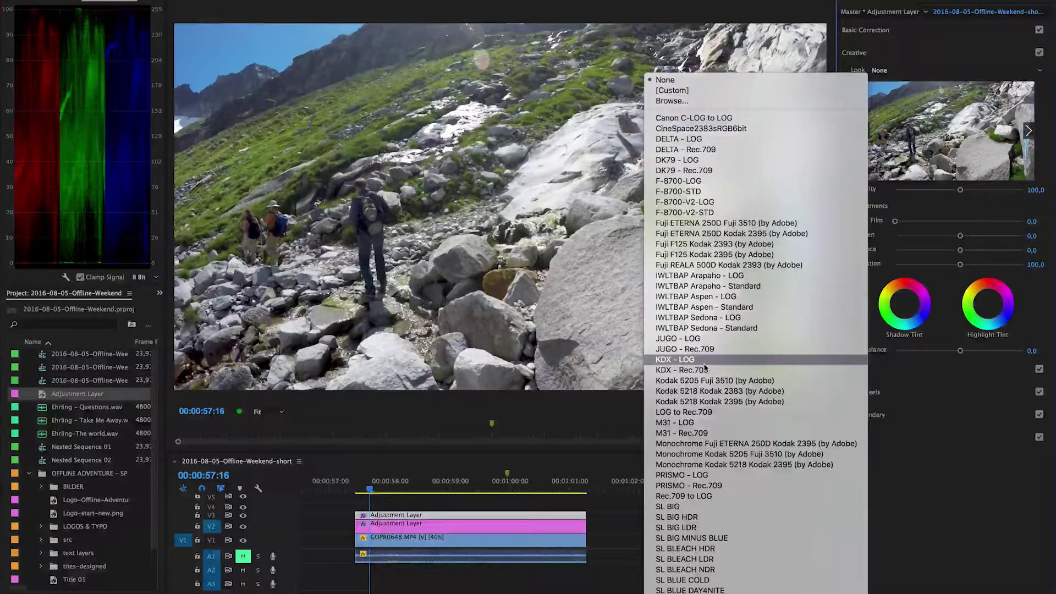
key("Down")
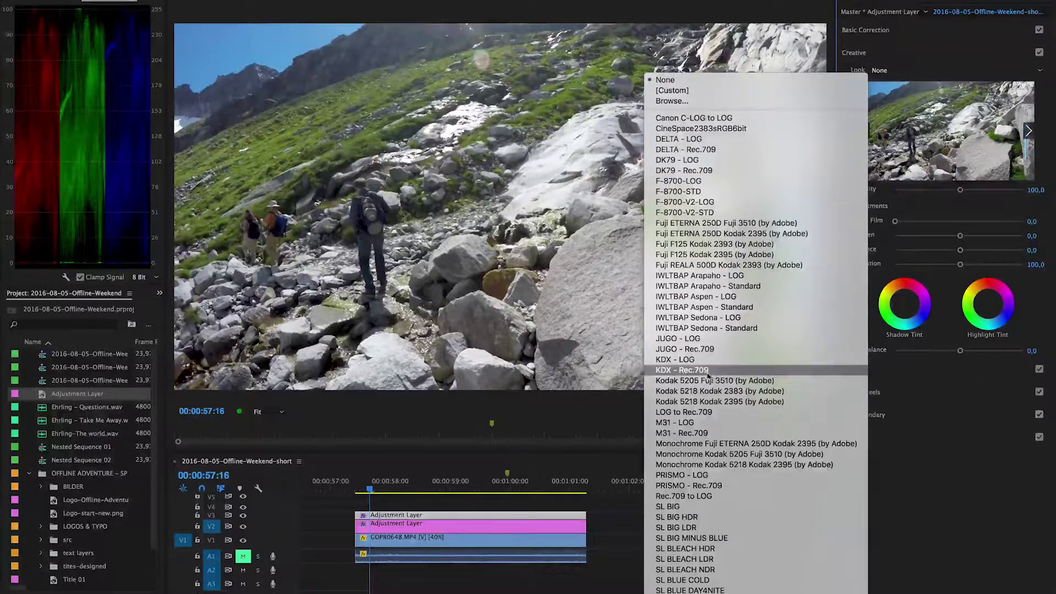
left_click(698, 372)
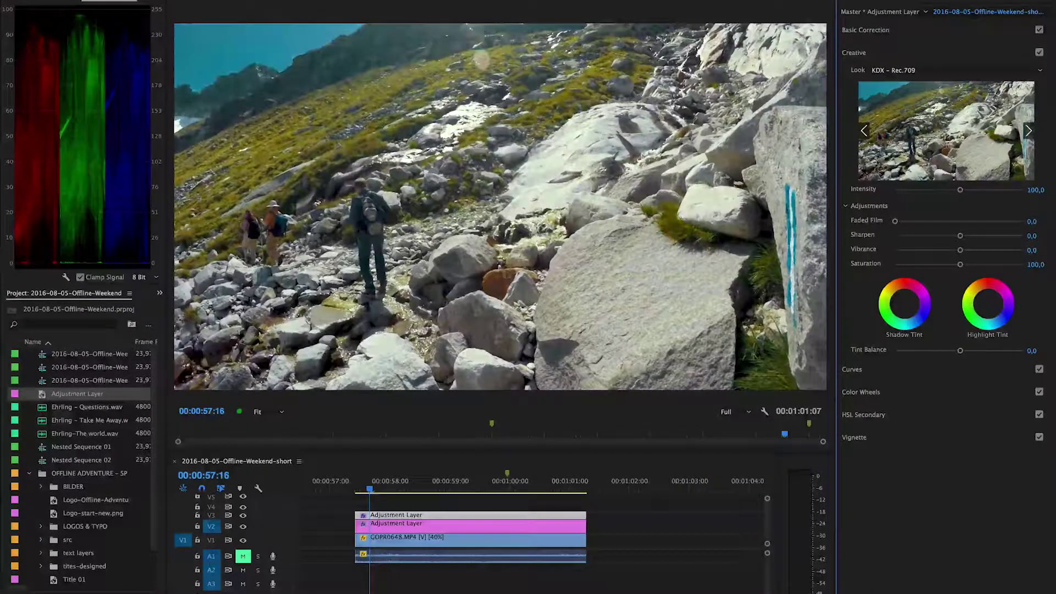
key("space")
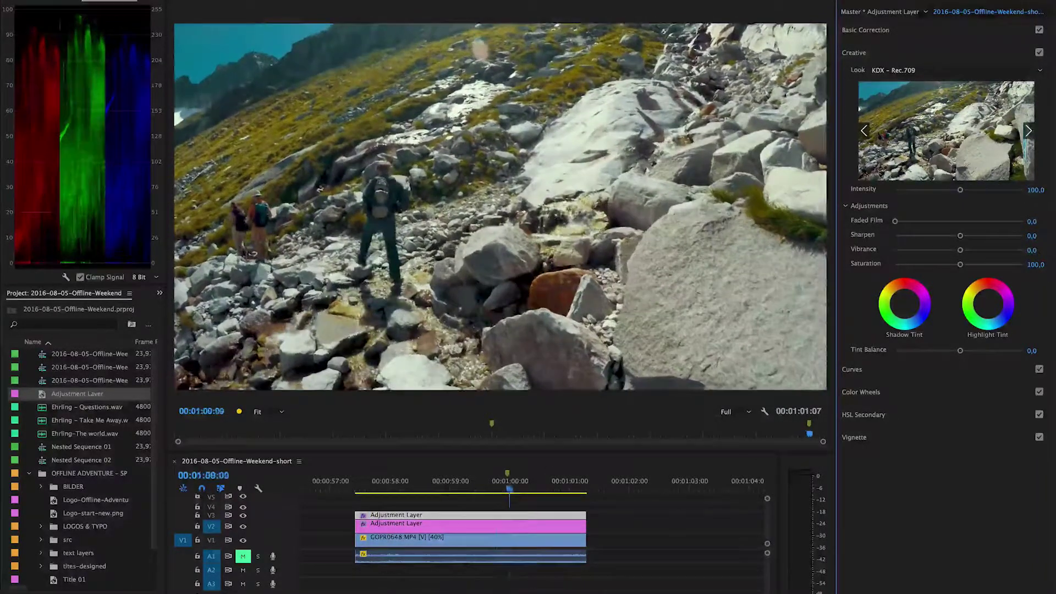
key("space")
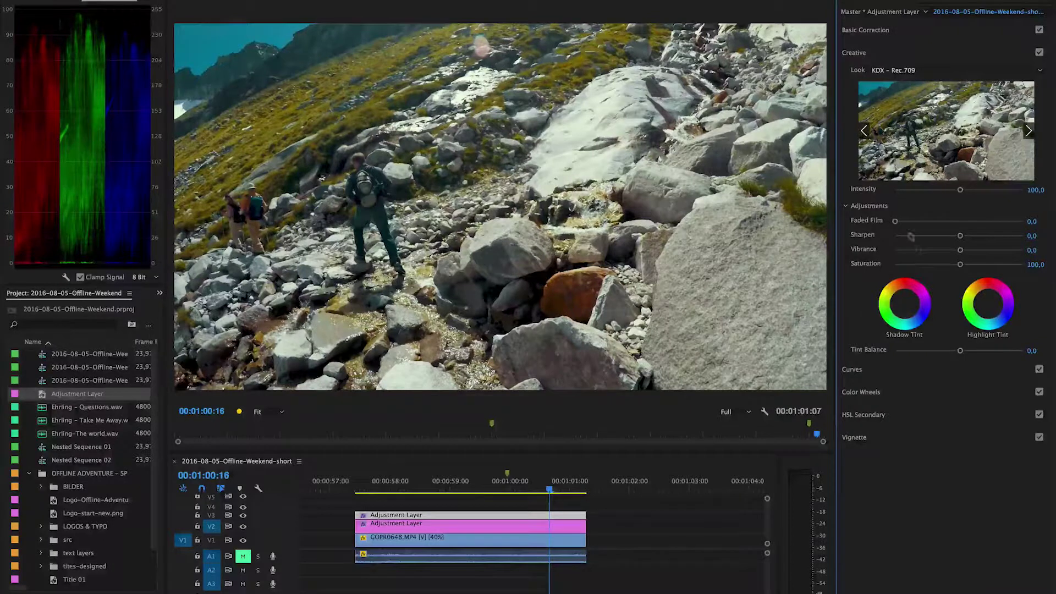
Set the upper adjustment layer's Faded Film to about 21.2 and lower the look's intensity to about 76.2.
left_click_drag(895, 221, 922, 226)
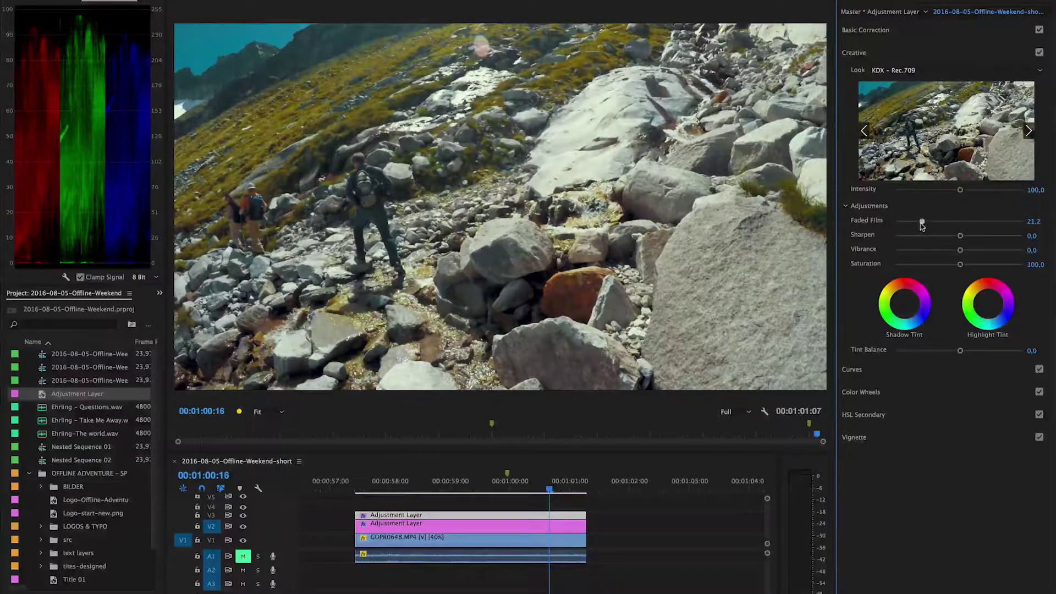
mouse_move(961, 191)
left_mouse_down()
mouse_move(878, 194)
mouse_move(945, 198)
left_mouse_up()
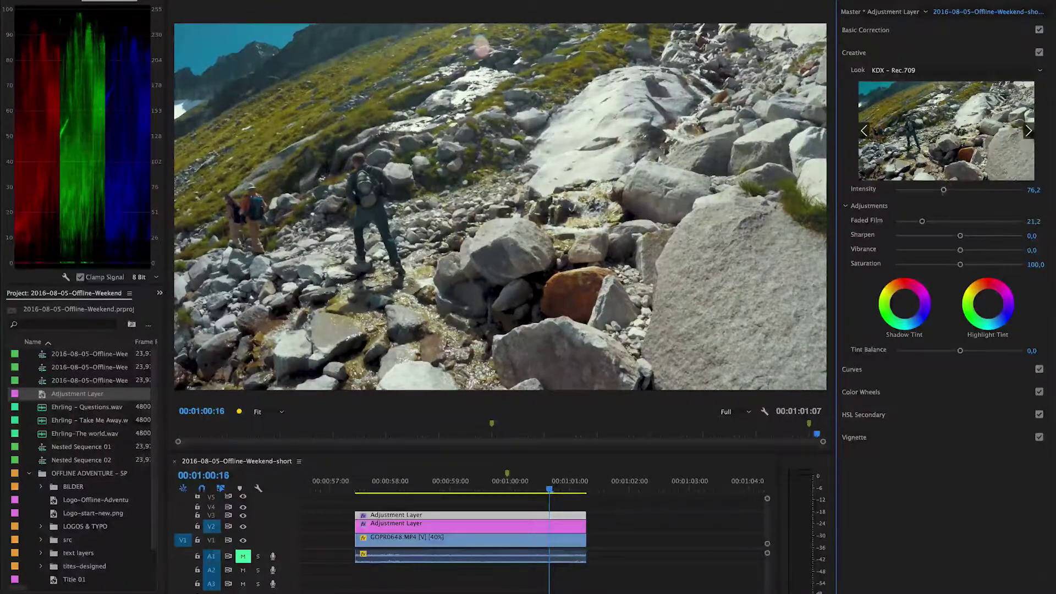
Change the upper layer's look to M31 - Rec.709, raise its intensity to about 97.8, and play back the clip.
left_click(931, 70)
scroll(763, 307, "down", 5)
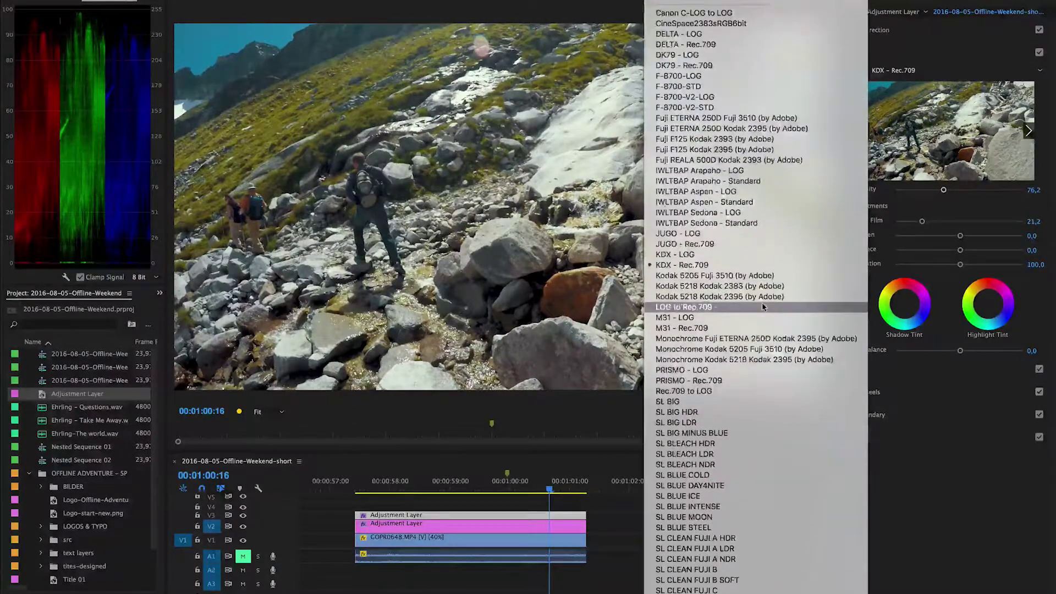
left_click(696, 328)
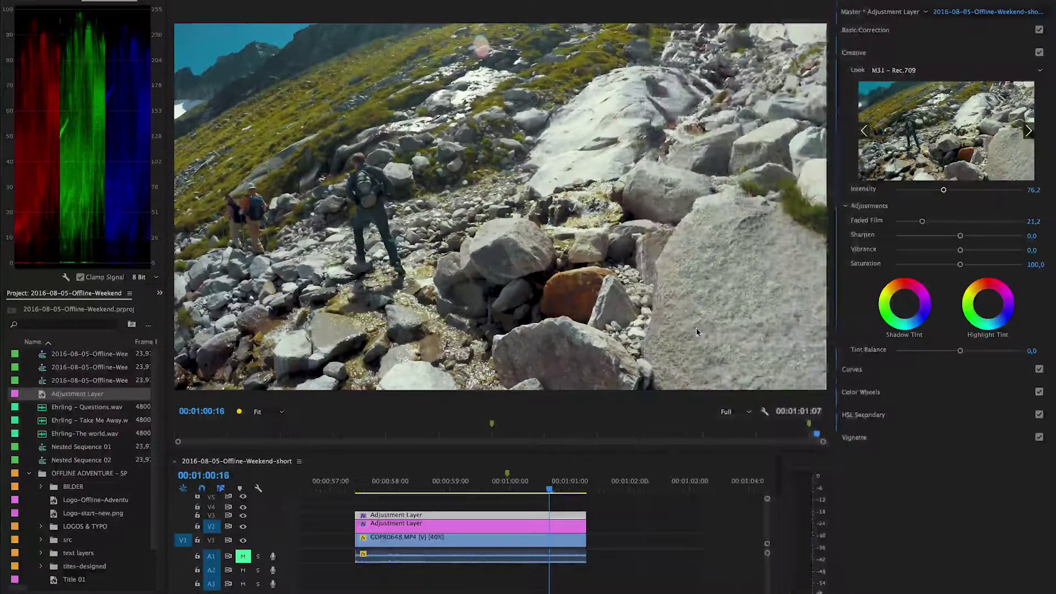
left_click_drag(944, 190, 957, 191)
key("space")
left_click(378, 476)
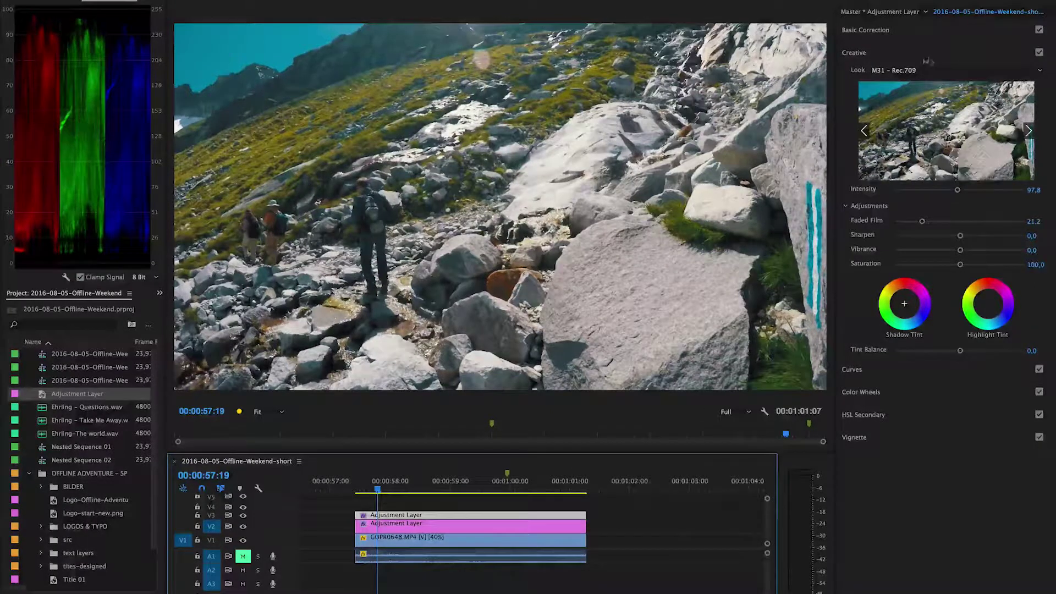
Raise the upper layer's basic-correction shadows to about 23.8 and exposure to about 0.4, and play back the clip from its beginning.
left_click(895, 32)
mouse_move(961, 200)
left_mouse_down()
mouse_move(986, 202)
mouse_move(973, 203)
left_mouse_up()
left_click_drag(962, 160, 965, 158)
mouse_move(378, 486)
left_mouse_down()
mouse_move(495, 486)
mouse_move(368, 484)
left_mouse_up()
left_click(369, 485)
key("space")
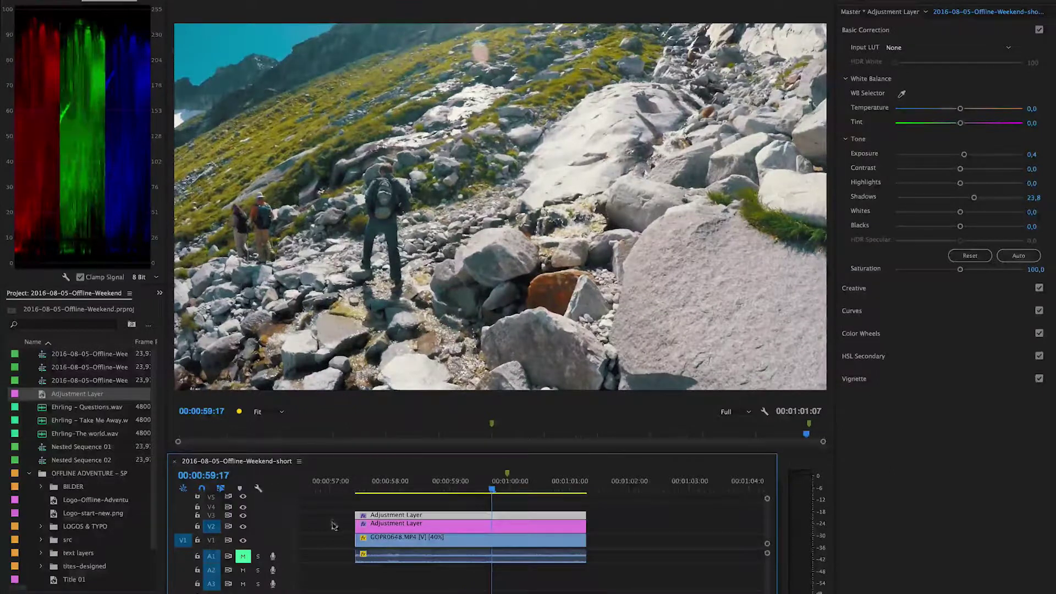
Compare the clip with and without the grade by hiding both adjustment layer tracks, V2 and V3, and showing them again one at a time.
left_click(244, 526)
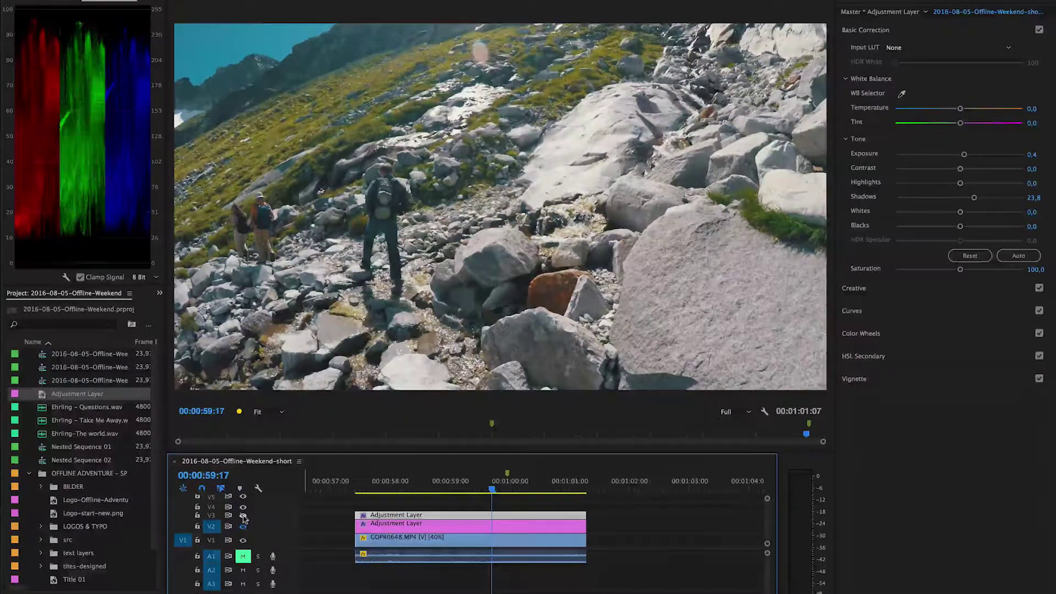
left_click(243, 515)
left_click(369, 487)
left_click_drag(368, 488, 437, 500)
left_click(242, 527)
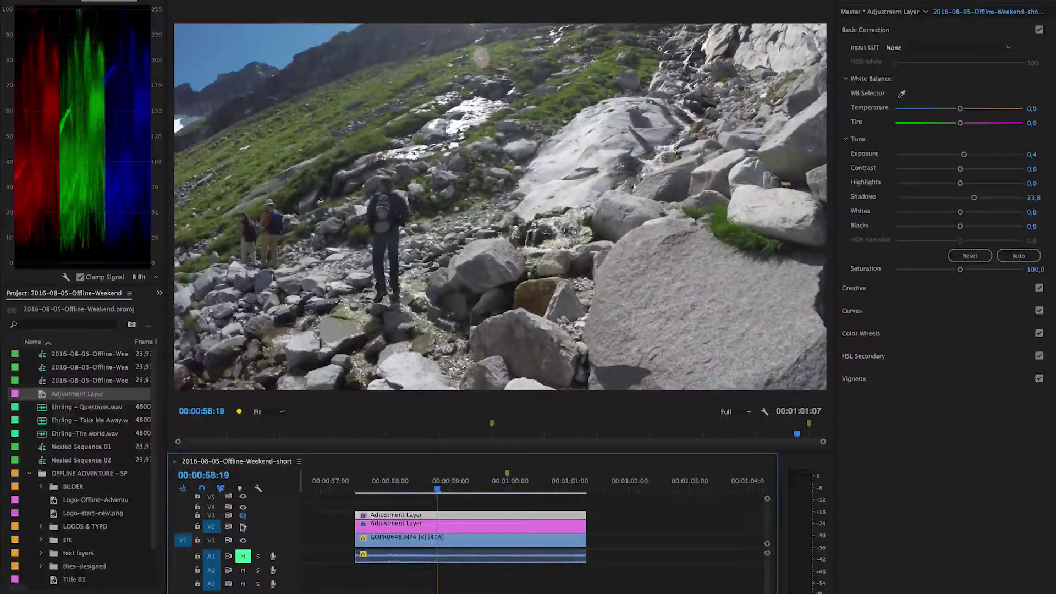
left_click_drag(435, 491, 397, 500)
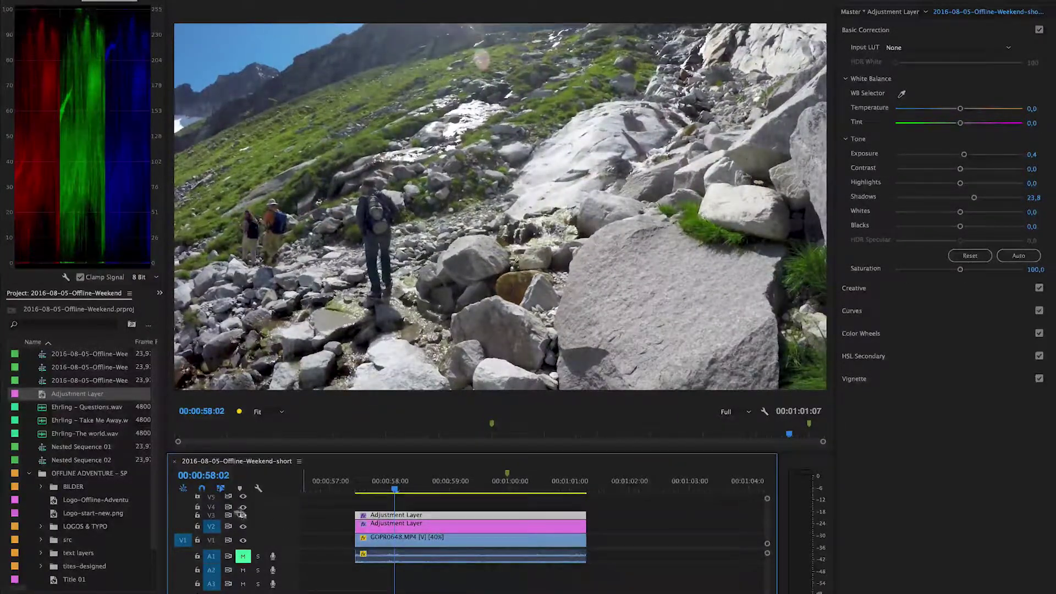
left_click(242, 515)
mouse_move(395, 490)
left_mouse_down()
mouse_move(373, 490)
mouse_move(522, 503)
mouse_move(384, 497)
left_mouse_up()
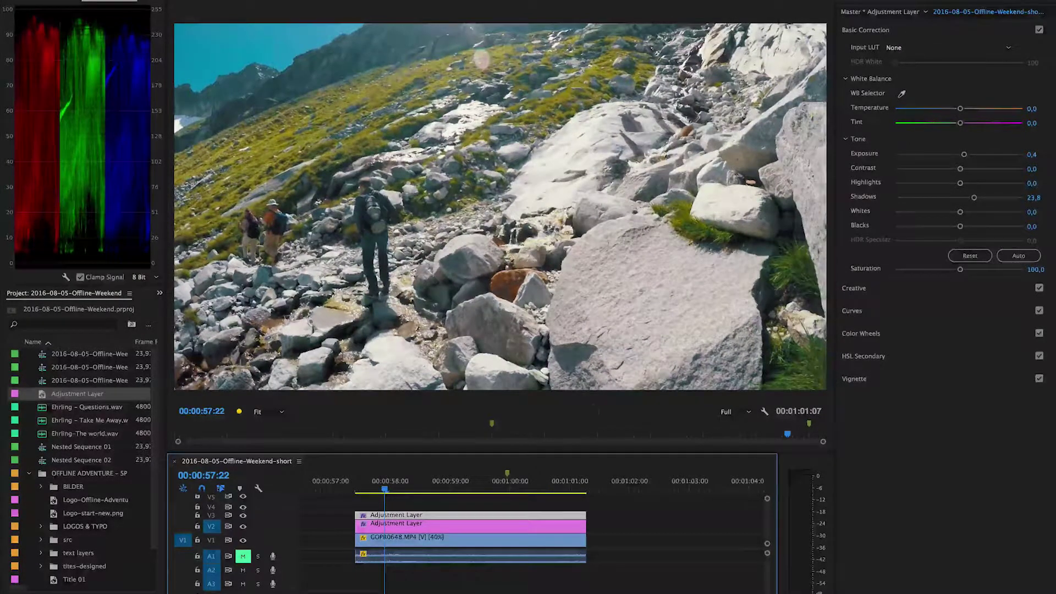
Try the JUGO - Rec.709 look on the upper adjustment layer and reduce the look intensity to about 92.6.
left_click(888, 287)
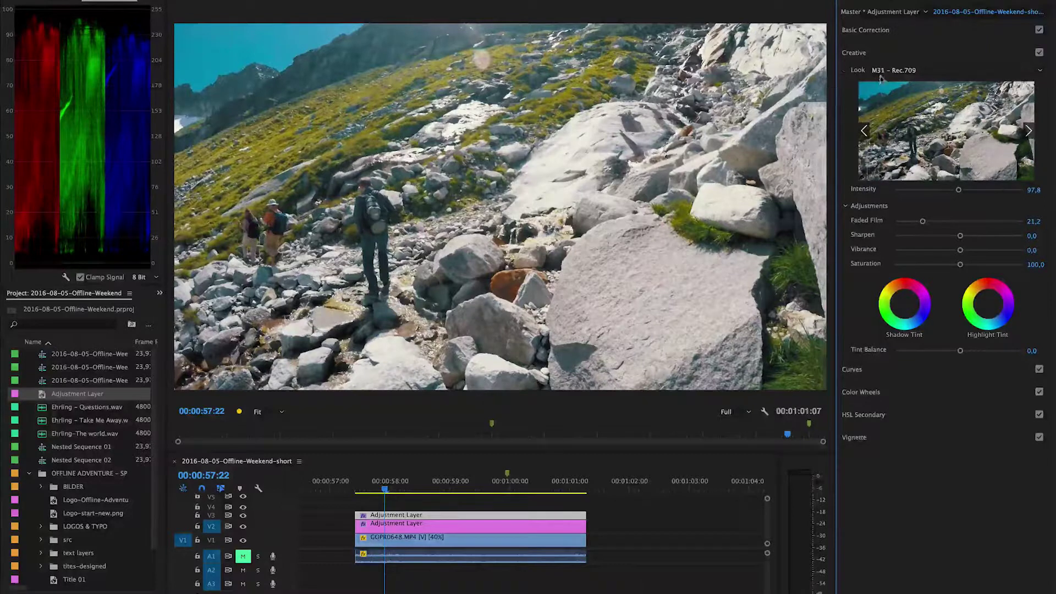
left_click(882, 71)
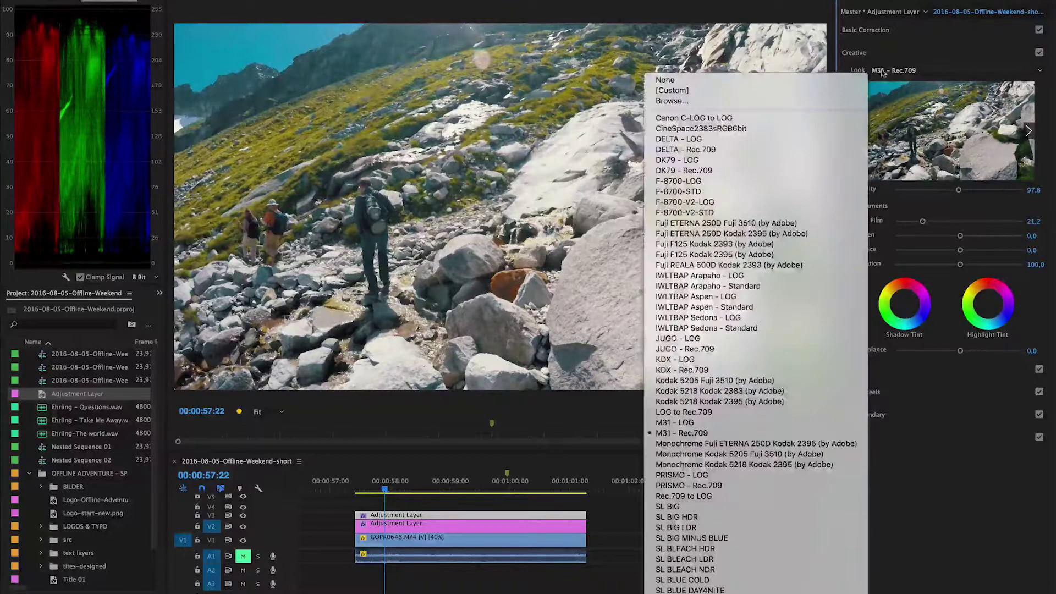
left_click(711, 349)
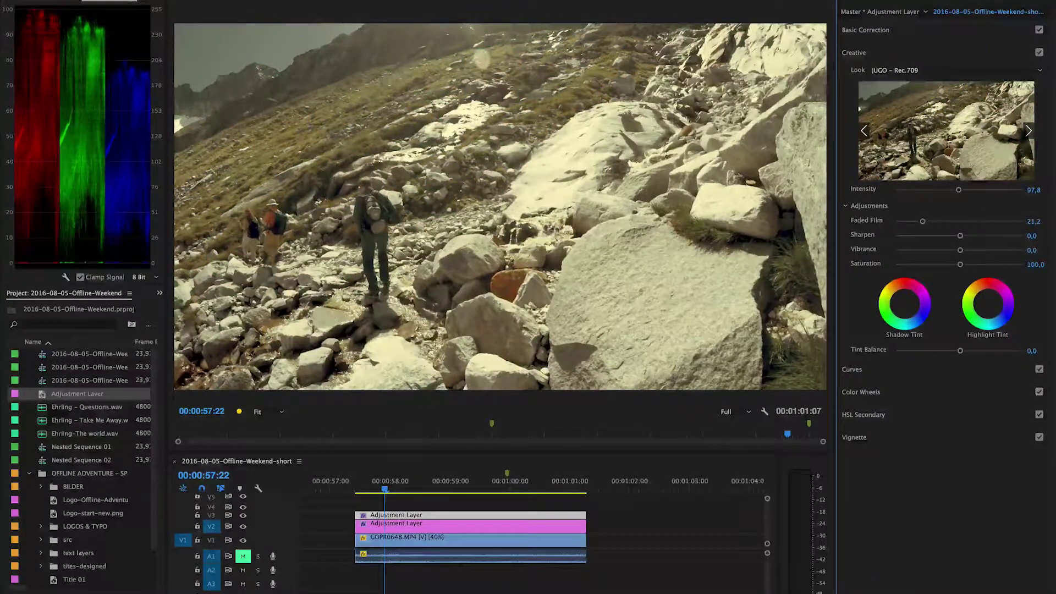
mouse_move(958, 190)
left_mouse_down()
mouse_move(909, 190)
mouse_move(954, 193)
left_mouse_up()
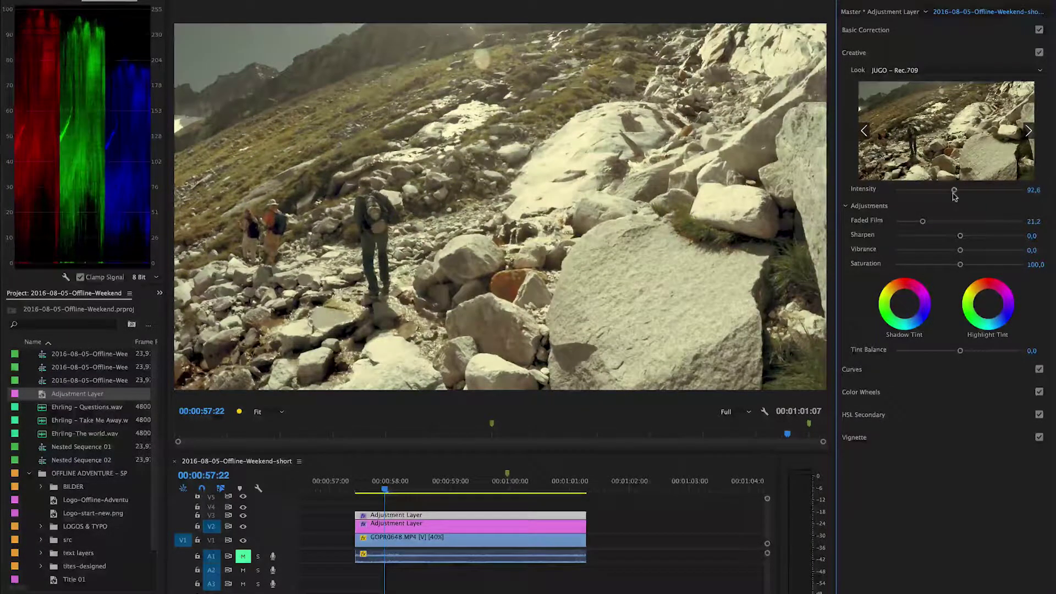
Try the DK79 - Rec.709 and Vision X - Rec.709 looks on the upper layer, and apply Vision 6 - Rec.709 instead.
left_click(920, 70)
left_click(767, 170)
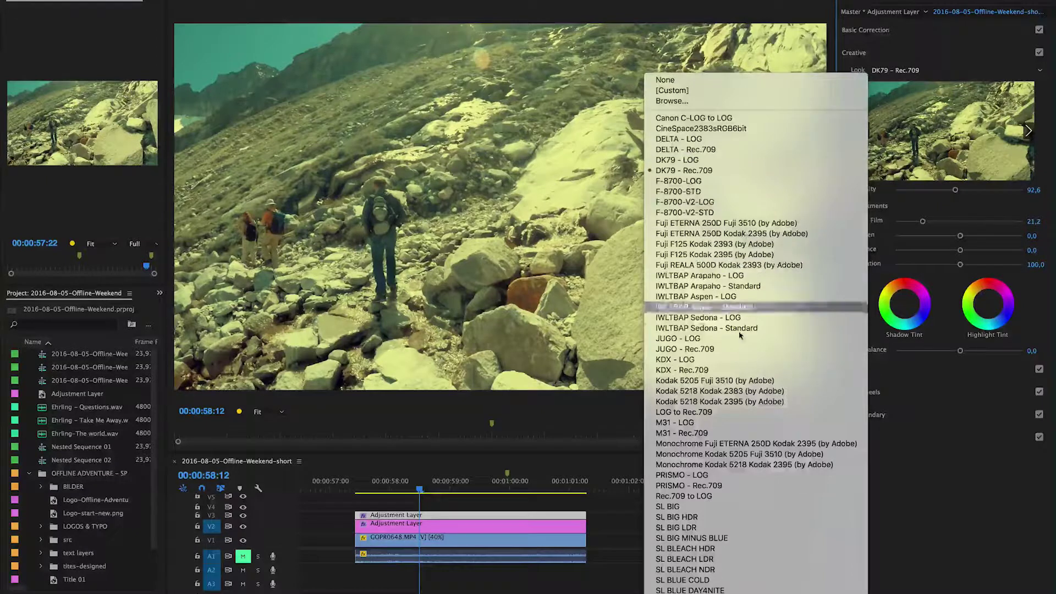
scroll(741, 333, "down", 20)
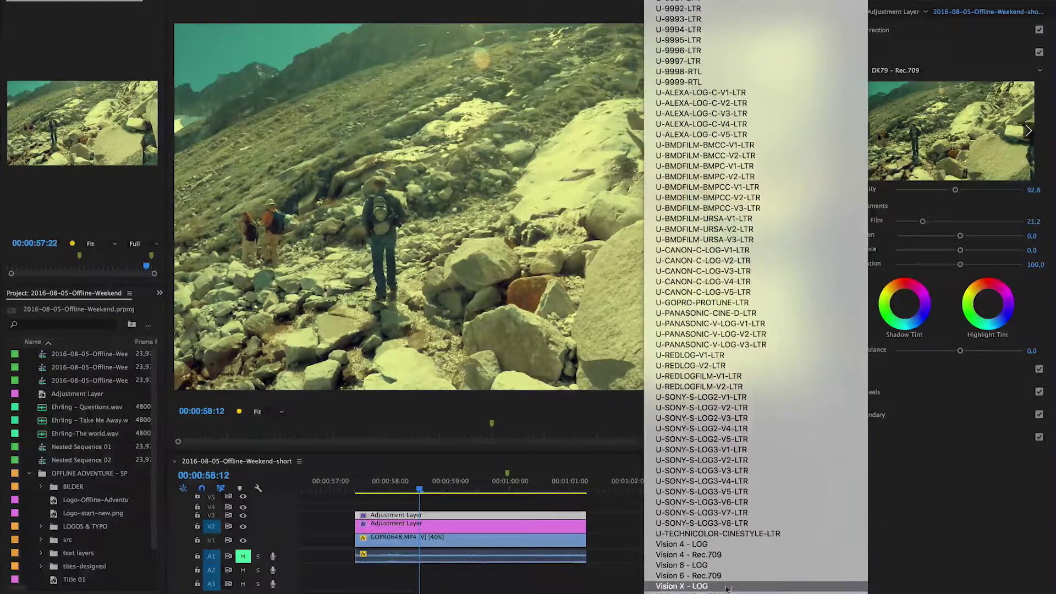
left_click(689, 593)
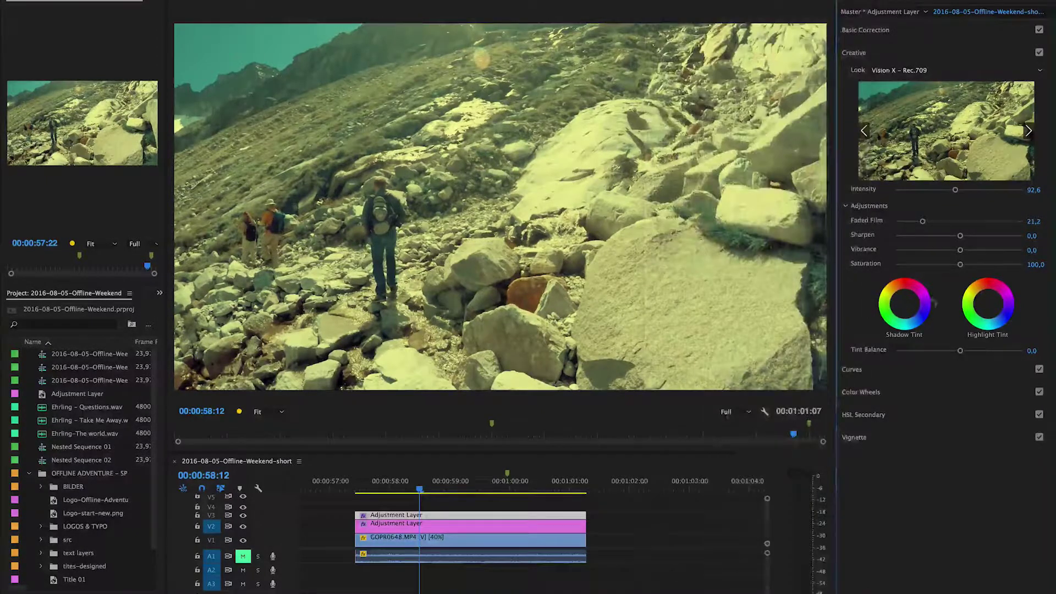
left_click(915, 71)
left_click(693, 593)
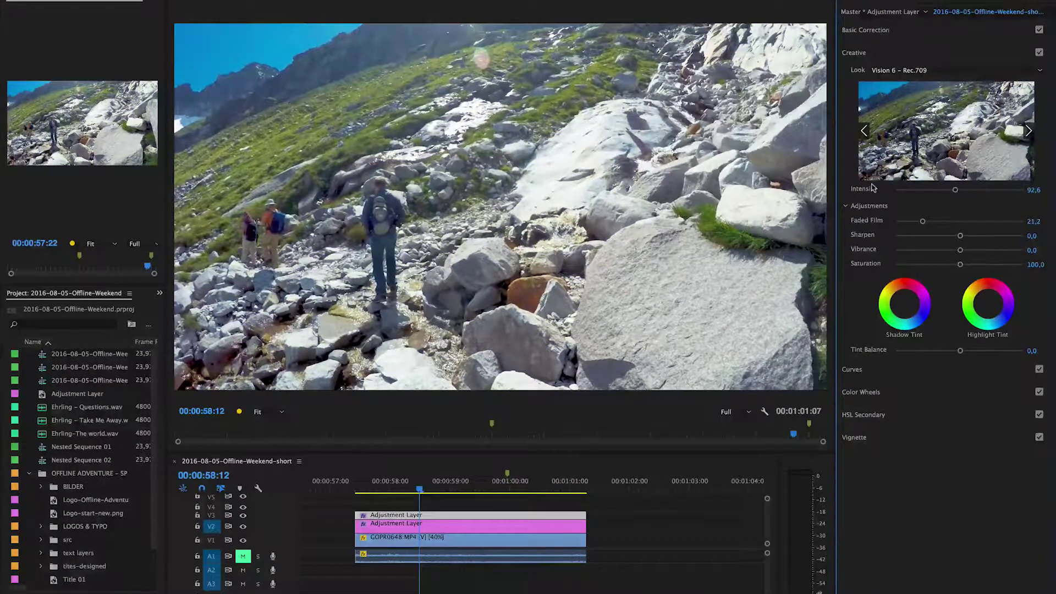